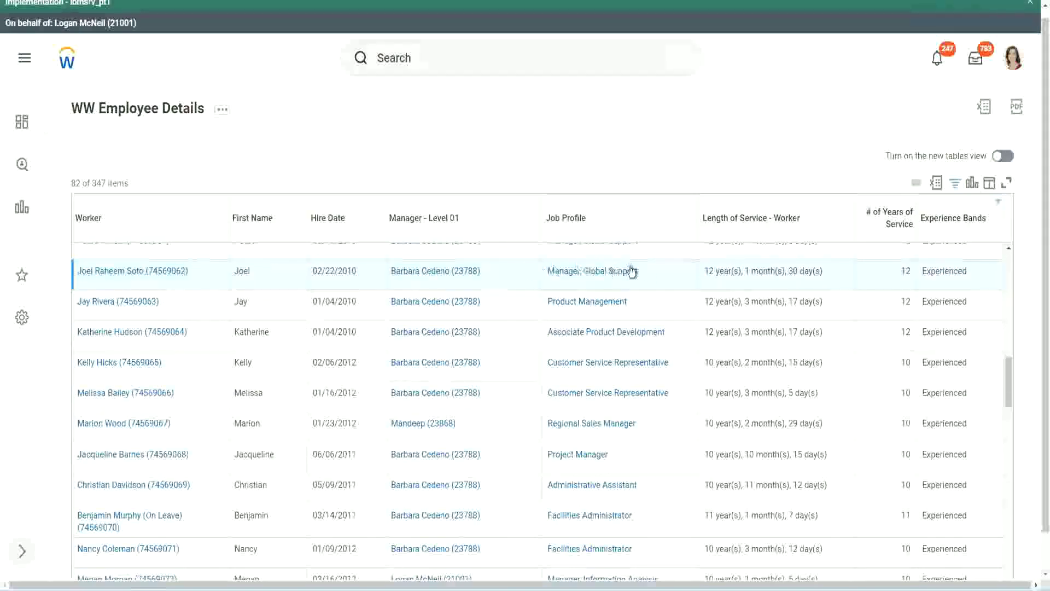
Step: Compare the Length of Service and # of Years of Service values in the Manager, Global Support and Administrative Assistant rows
double_click(707, 271)
double_click(762, 270)
double_click(795, 270)
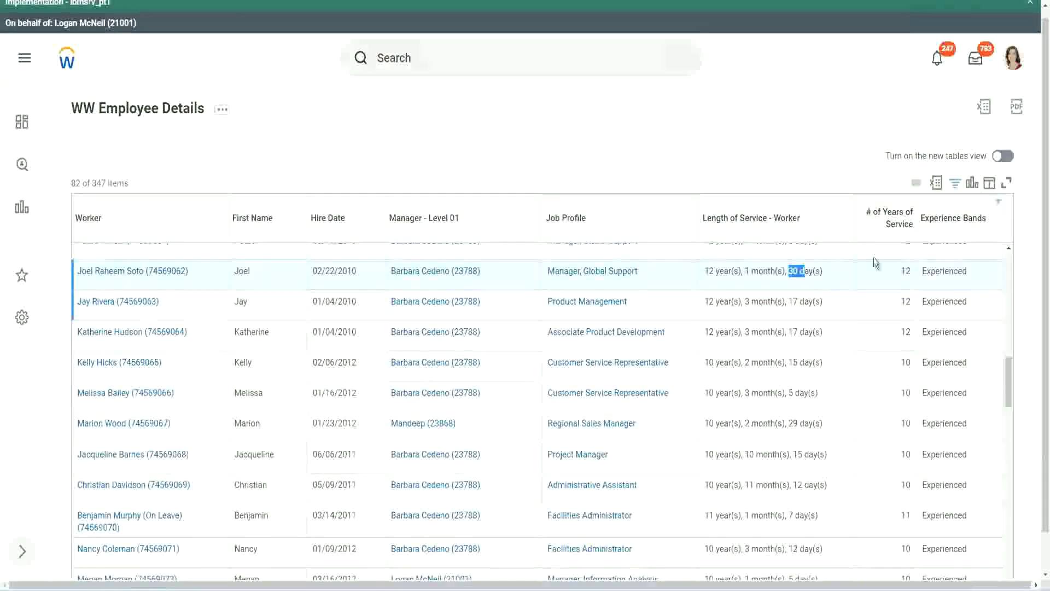
click(878, 281)
double_click(879, 281)
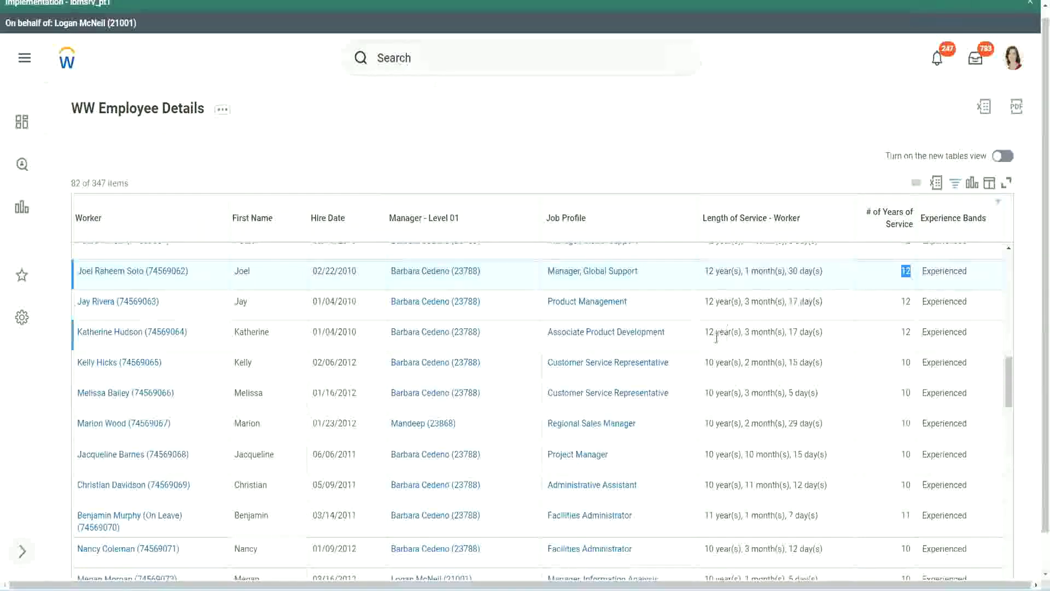
click(719, 485)
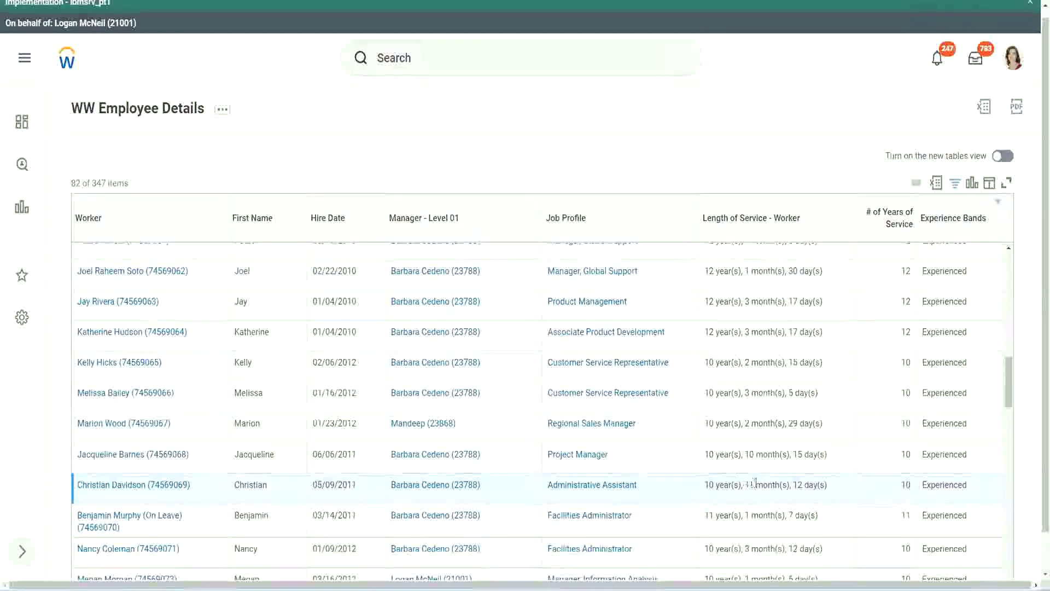
drag(746, 484, 804, 485)
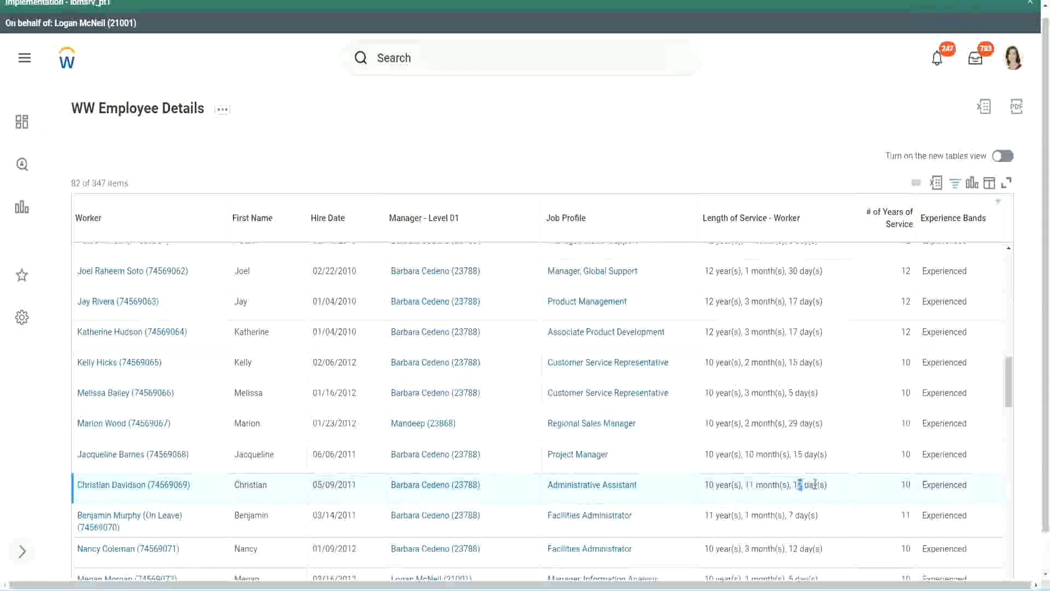
click(815, 484)
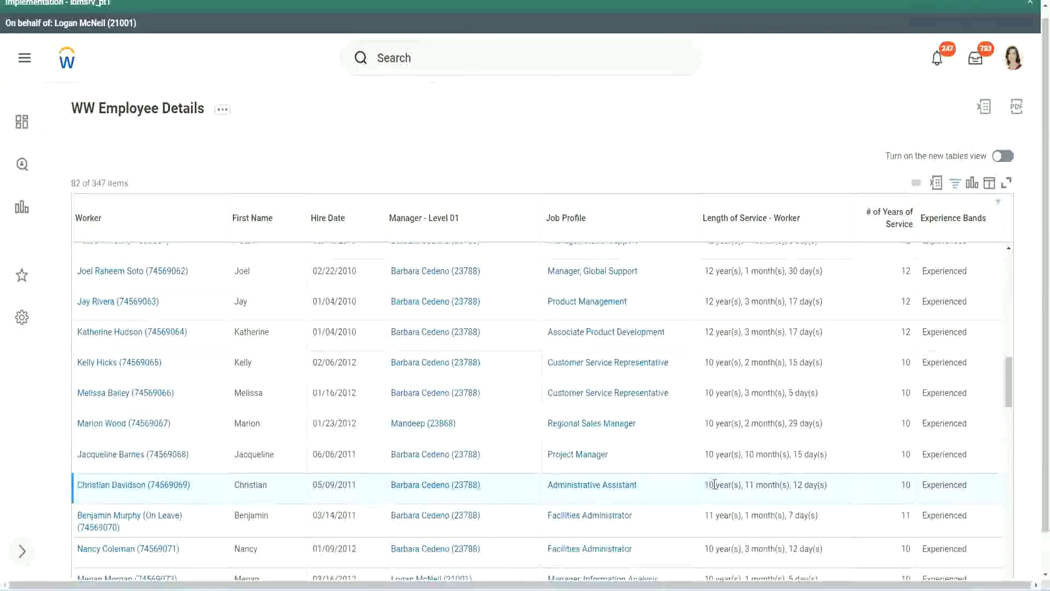
double_click(905, 485)
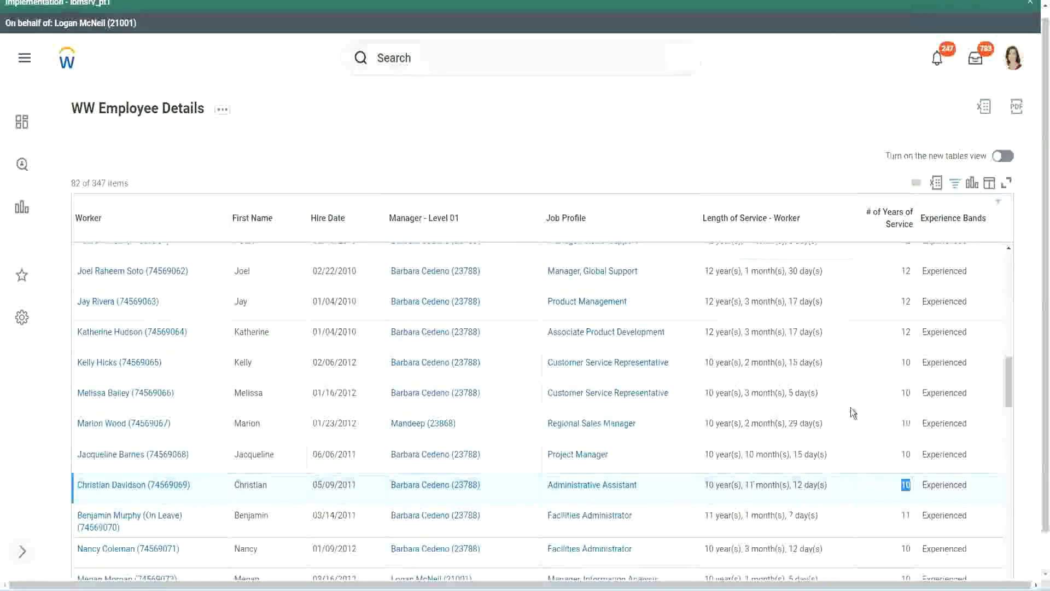
click(903, 344)
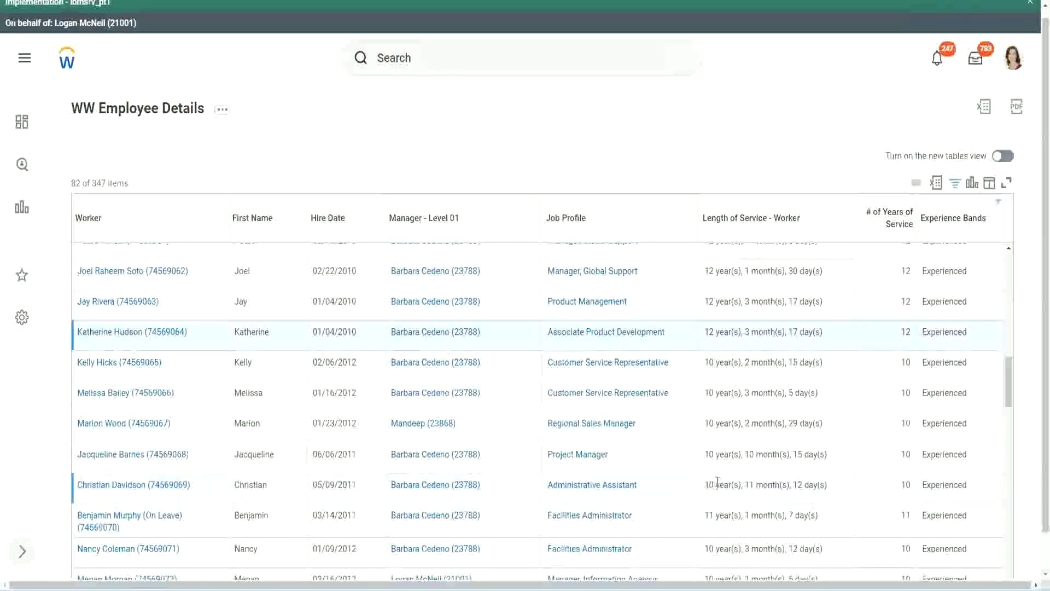
drag(705, 483, 718, 482)
click(793, 482)
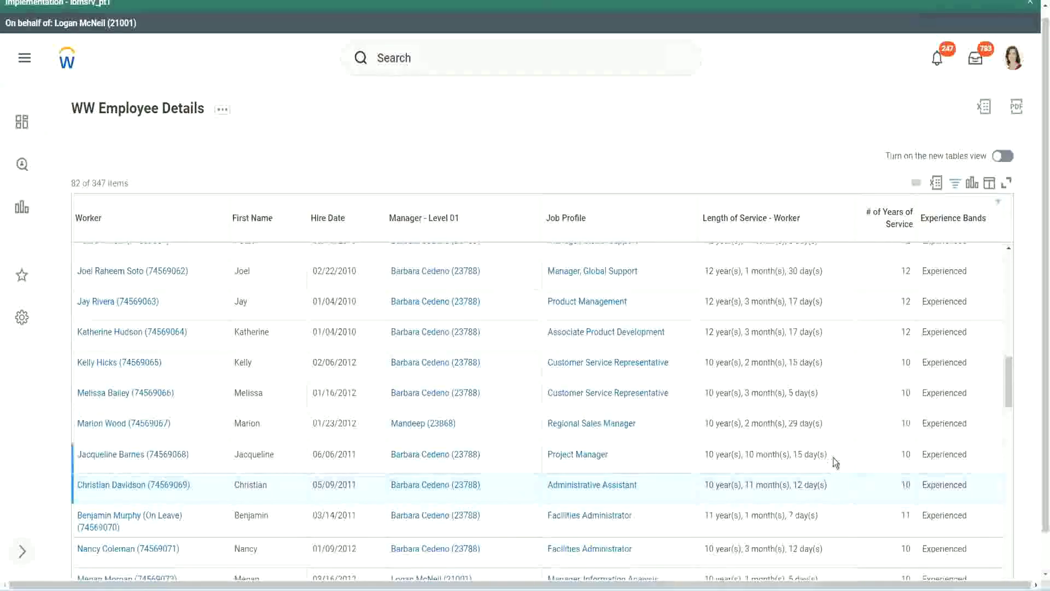
Step: Check how months and days of service are treated in the # of Years of Service column, including the Project Manager row at 10 years
double_click(905, 271)
drag(705, 272, 836, 266)
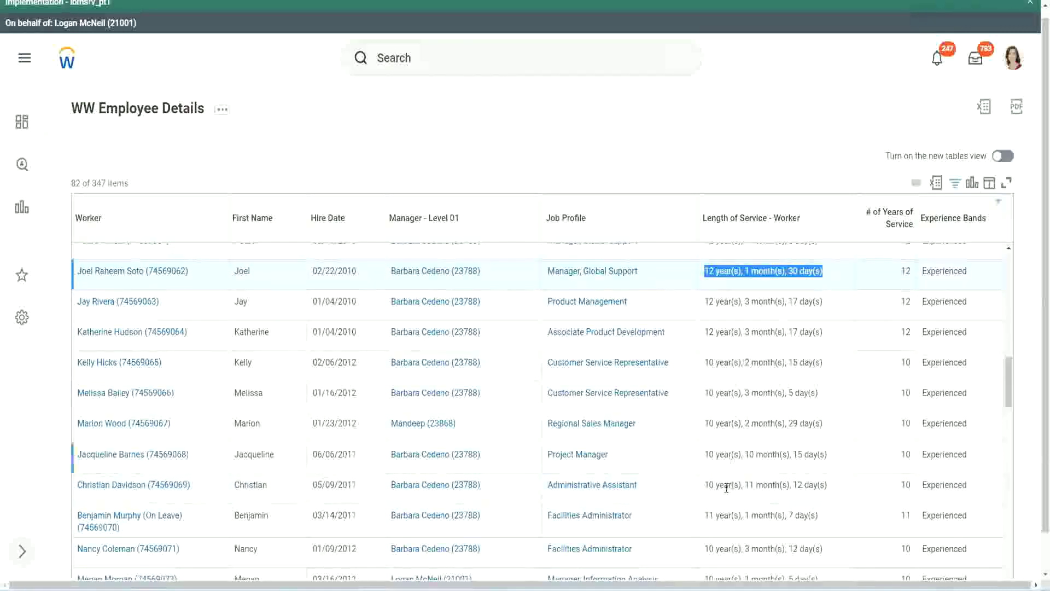
click(809, 485)
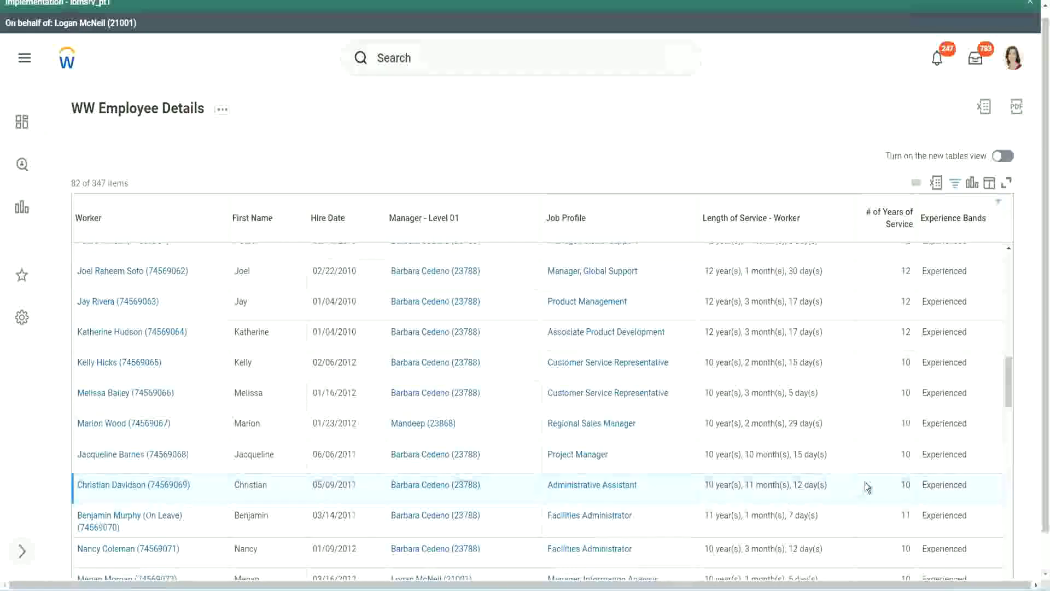
double_click(904, 484)
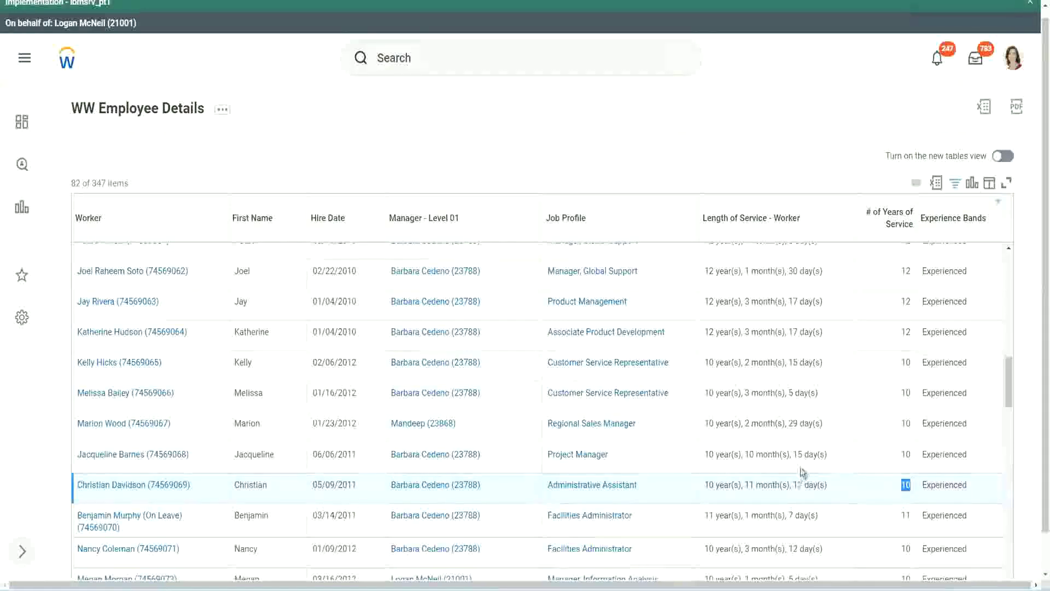
click(868, 487)
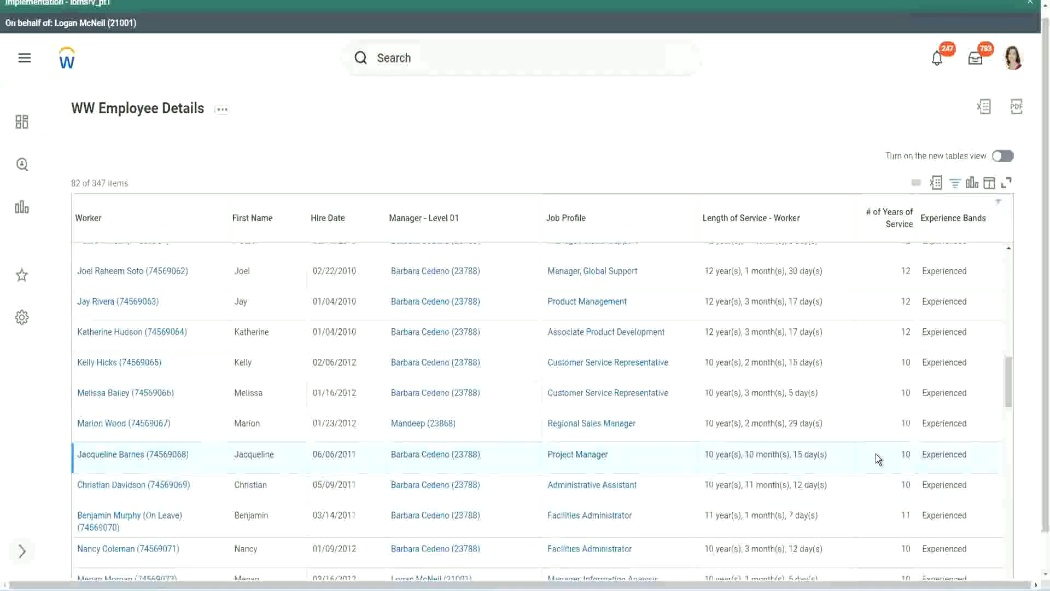
double_click(906, 454)
click(905, 454)
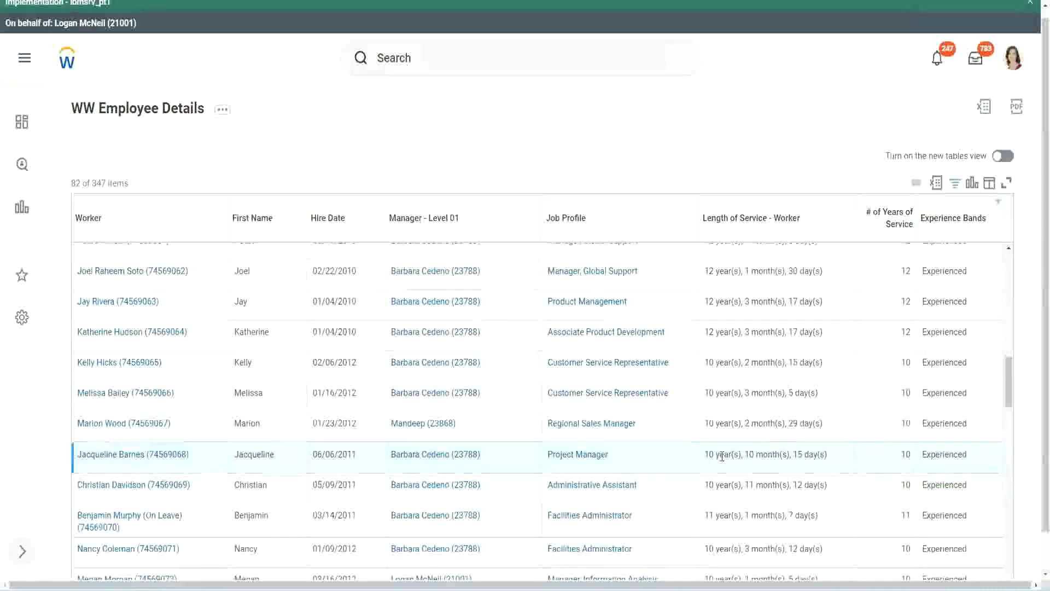
double_click(750, 455)
click(784, 454)
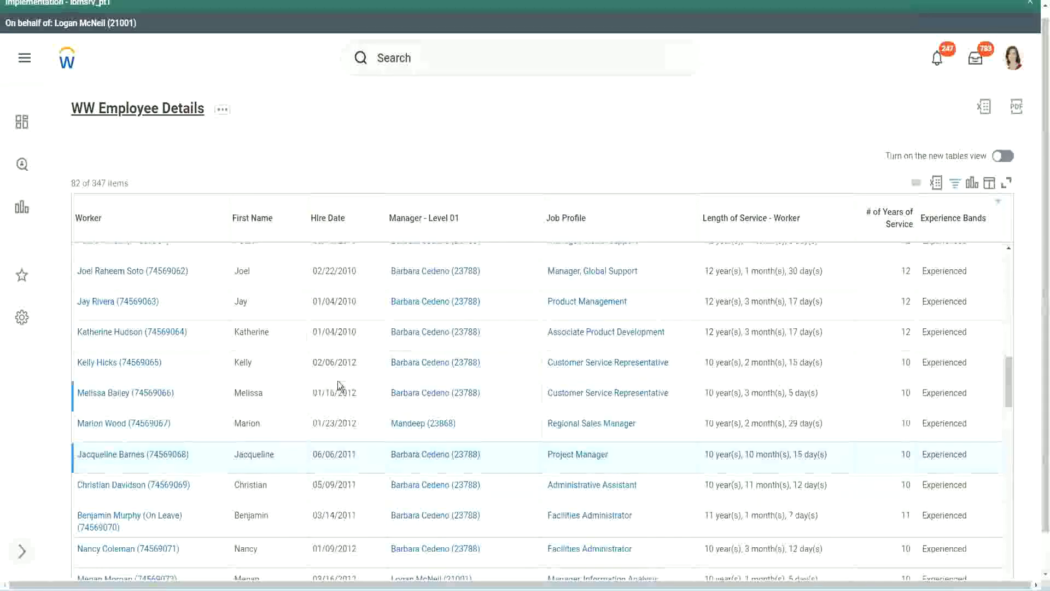
Step: Open the calculated field behind the report's Experience Bands column in a new tab, dismiss the environment banner and review its conditions
scroll(342, 380, down, 5)
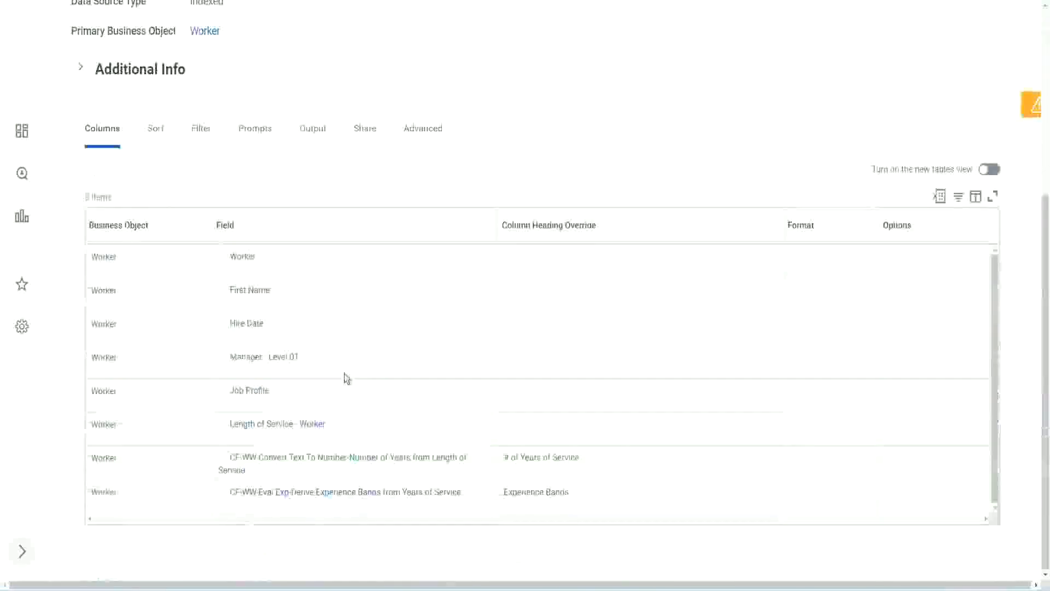
right_click(286, 498)
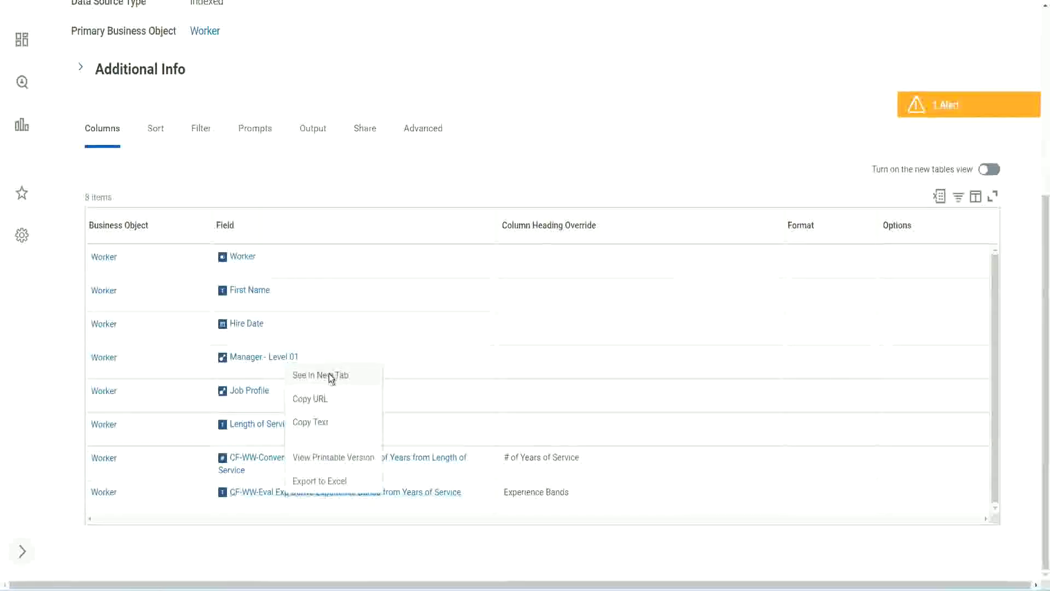
click(329, 372)
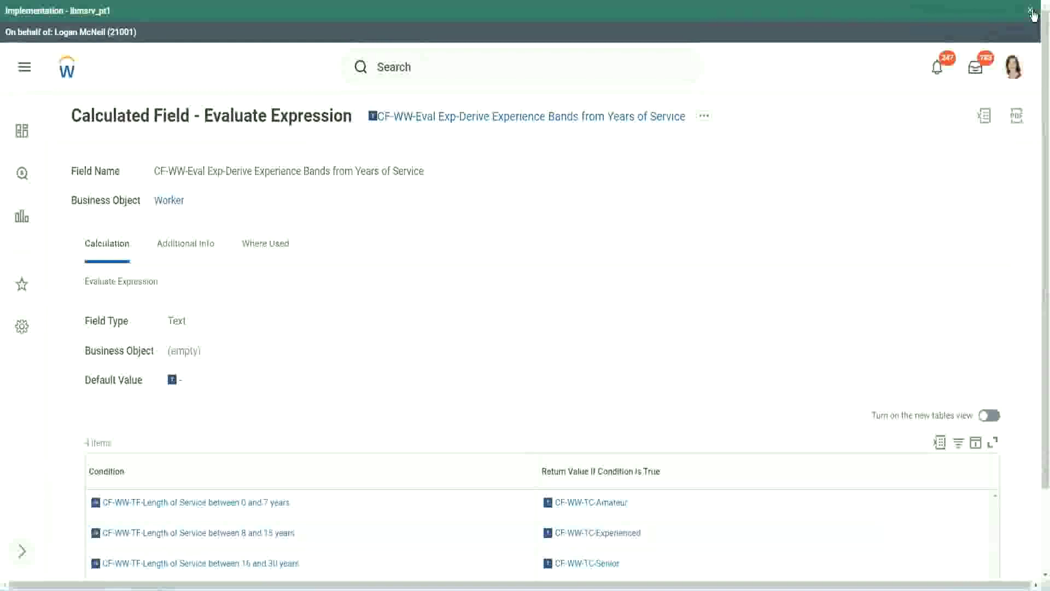
click(1031, 11)
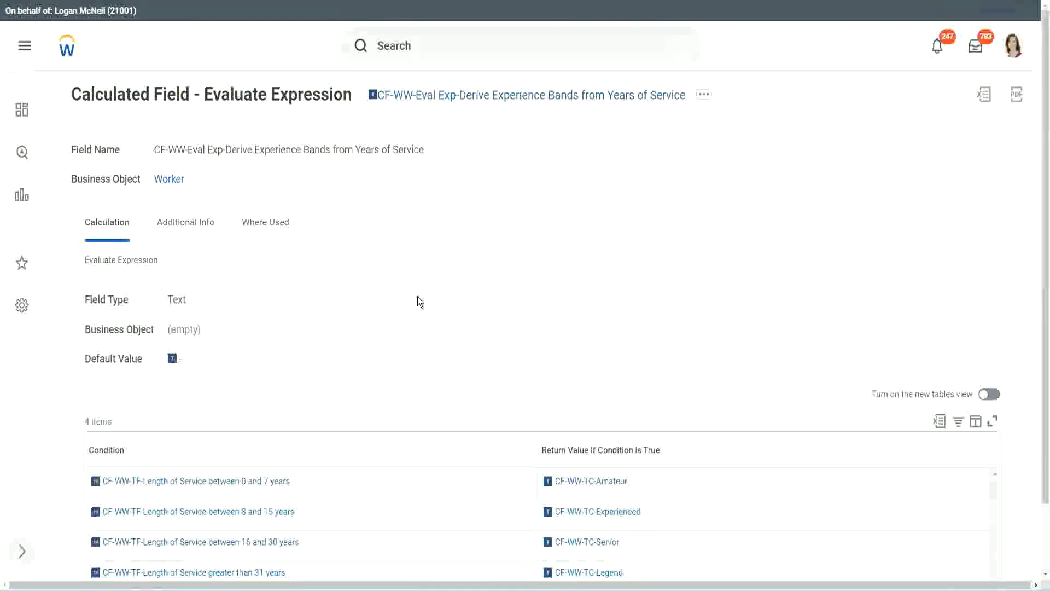
scroll(438, 293, down, 1)
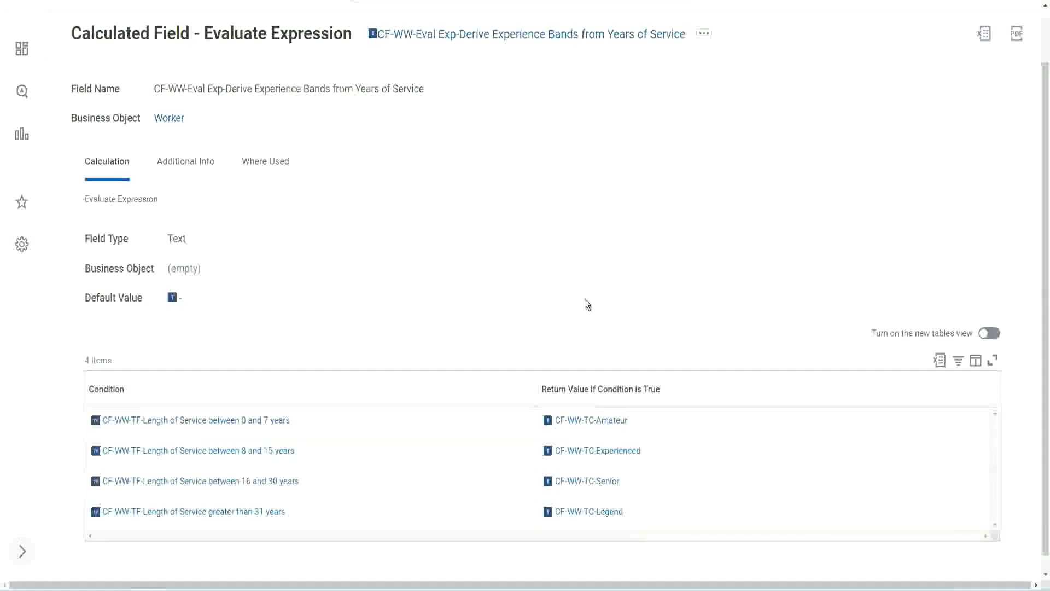
Step: Copy the name of the calculated field CF-WW-Eval Exp-Derive Experience Bands from Years of Service
click(476, 386)
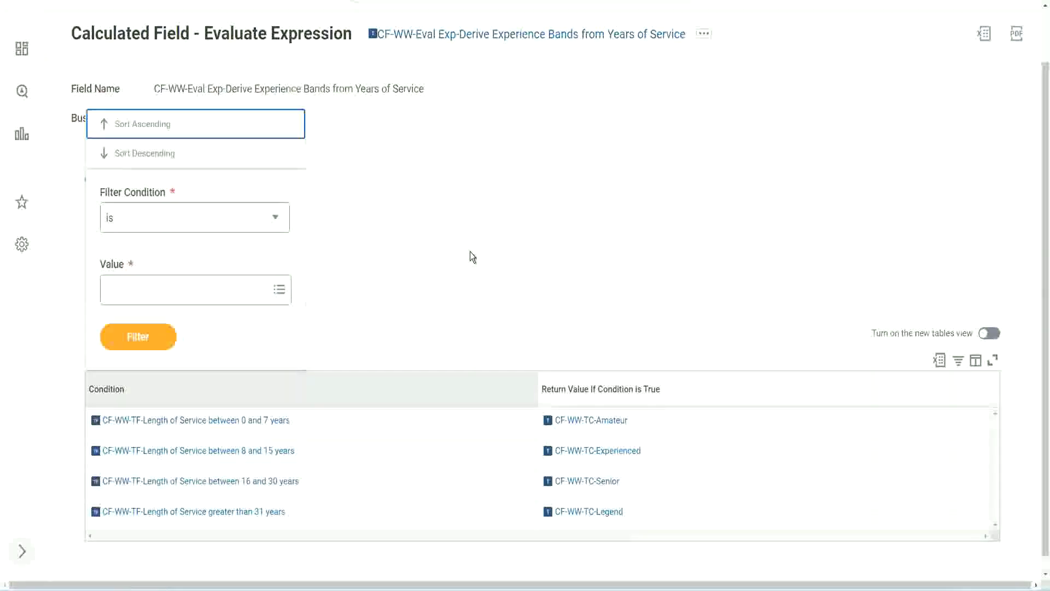
click(471, 257)
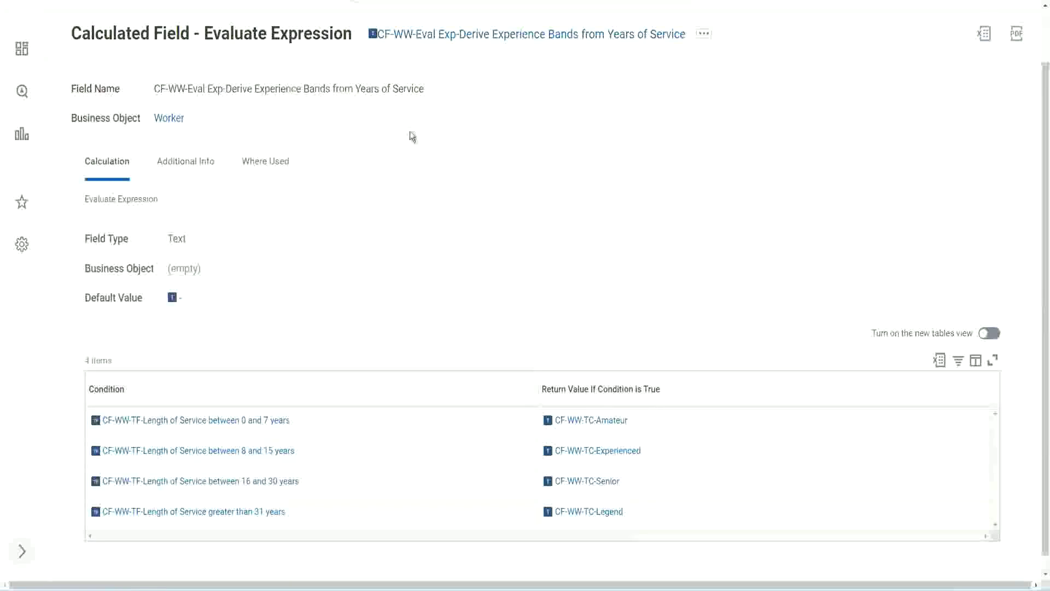
right_click(462, 36)
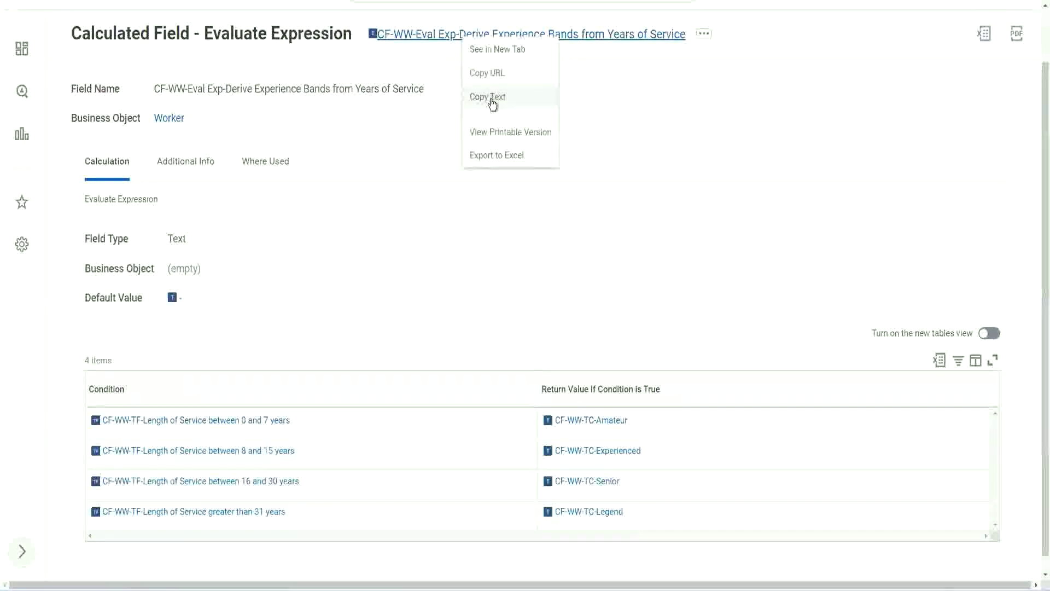
click(492, 104)
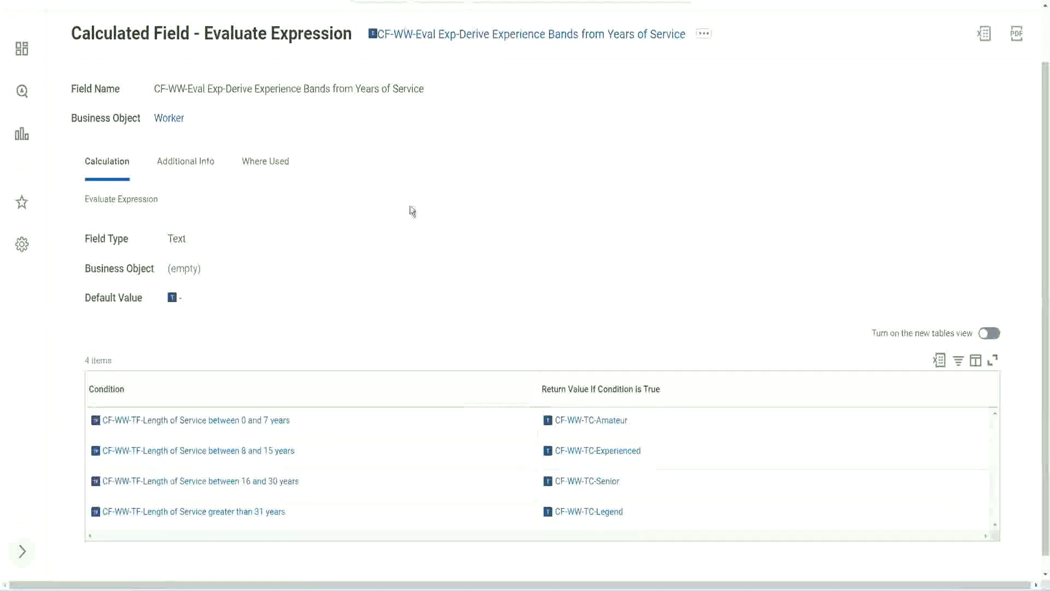
Step: Return to the WW Employee Details report definition and start the Create Calculated Field task by searching for "create cal field"
scroll(408, 217, up, 2)
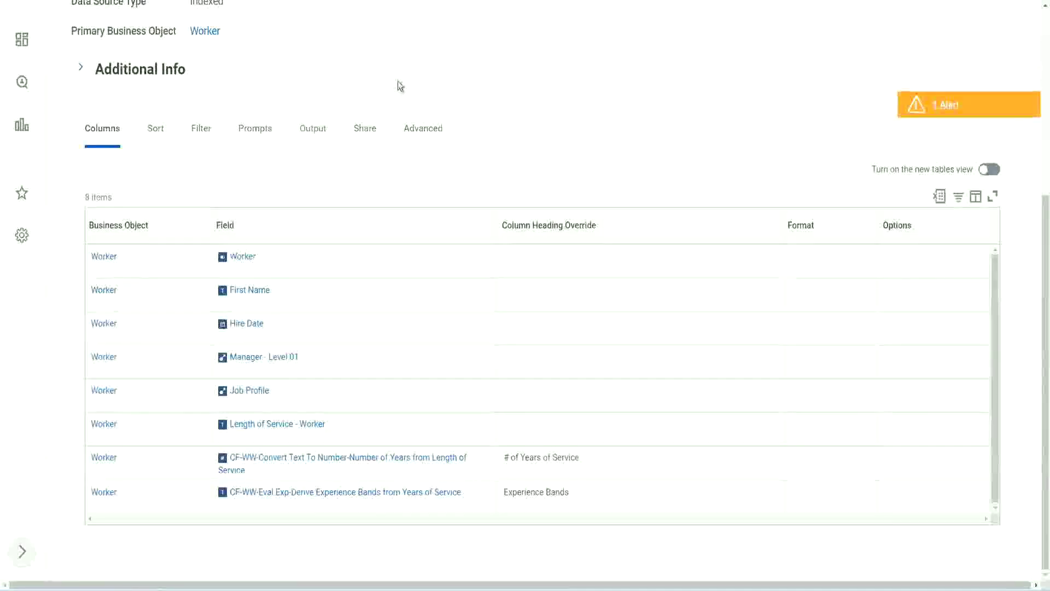
scroll(398, 85, up, 5)
click(426, 65)
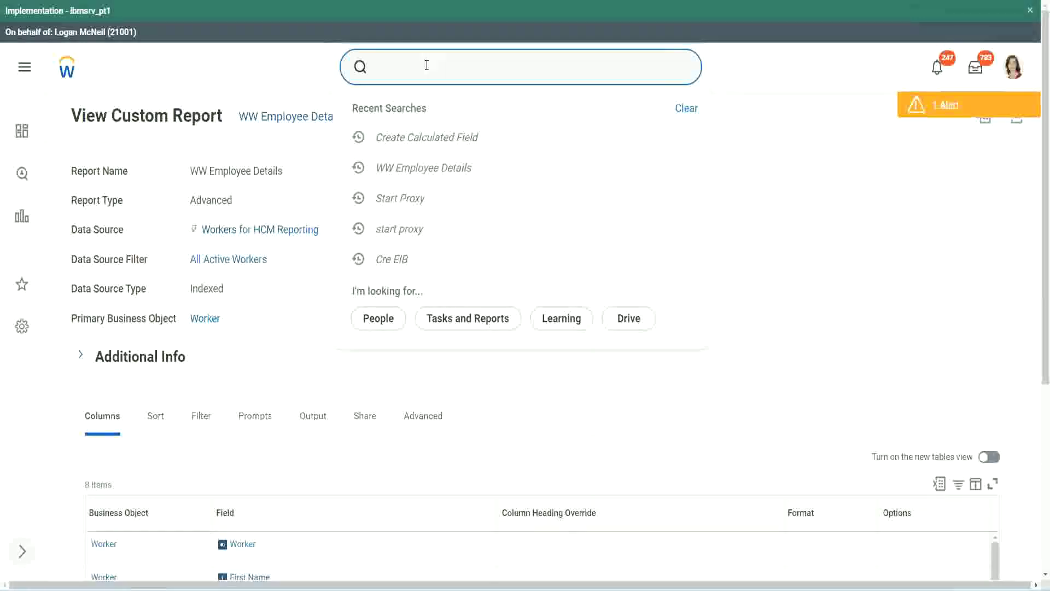
text(create cal field)
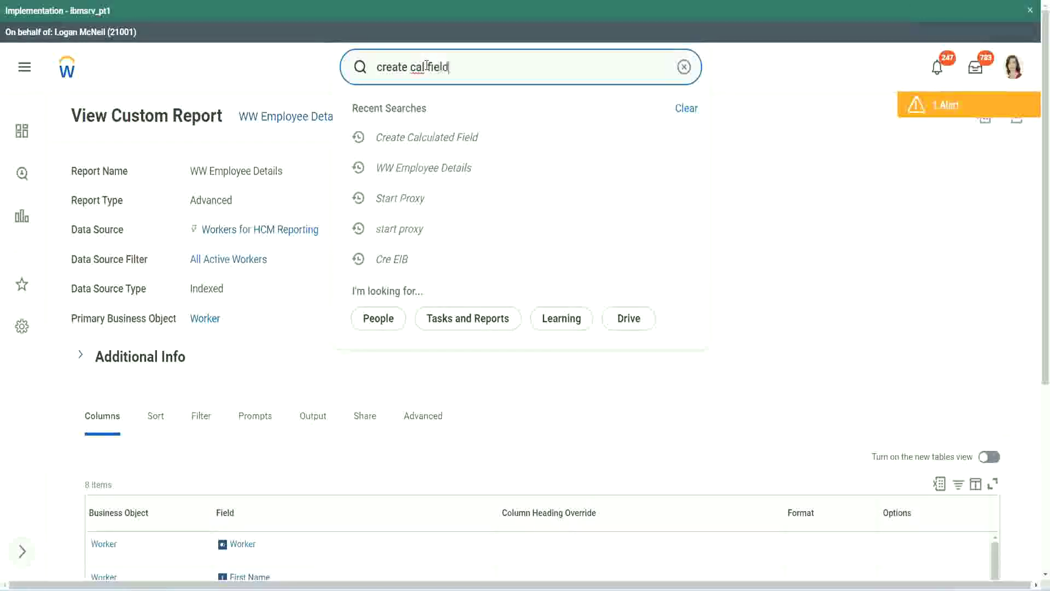
click(438, 113)
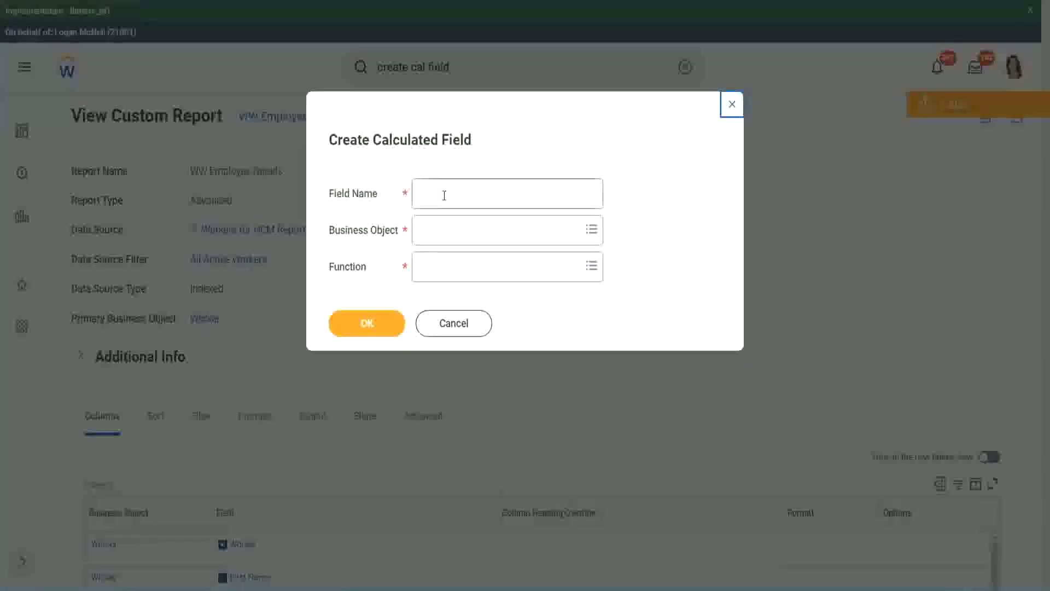
Step: Paste the copied calculated field name into Field Name of the new calculated field
click(444, 195)
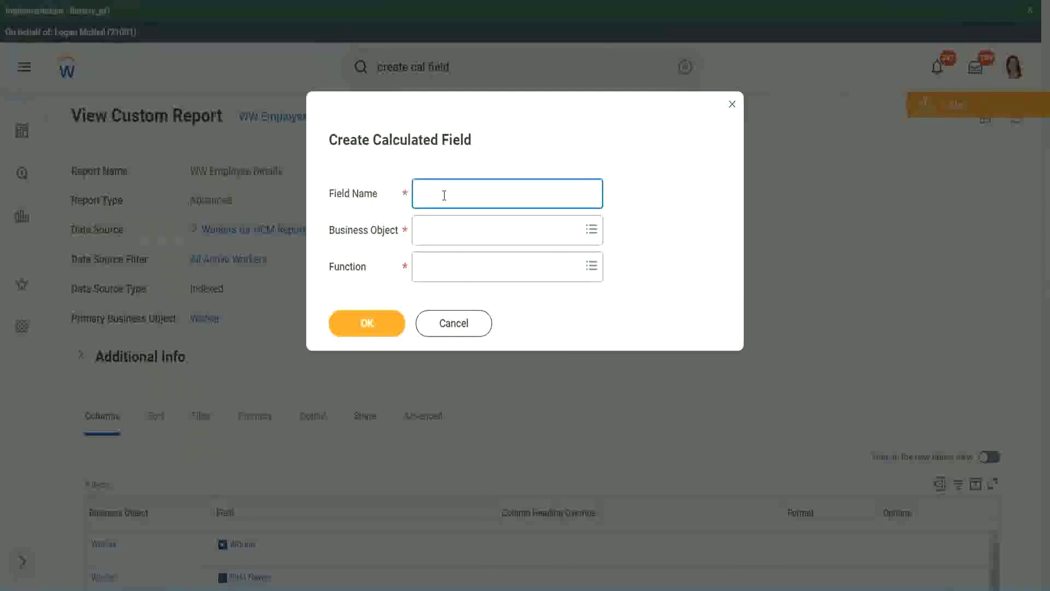
key(ctrl+v)
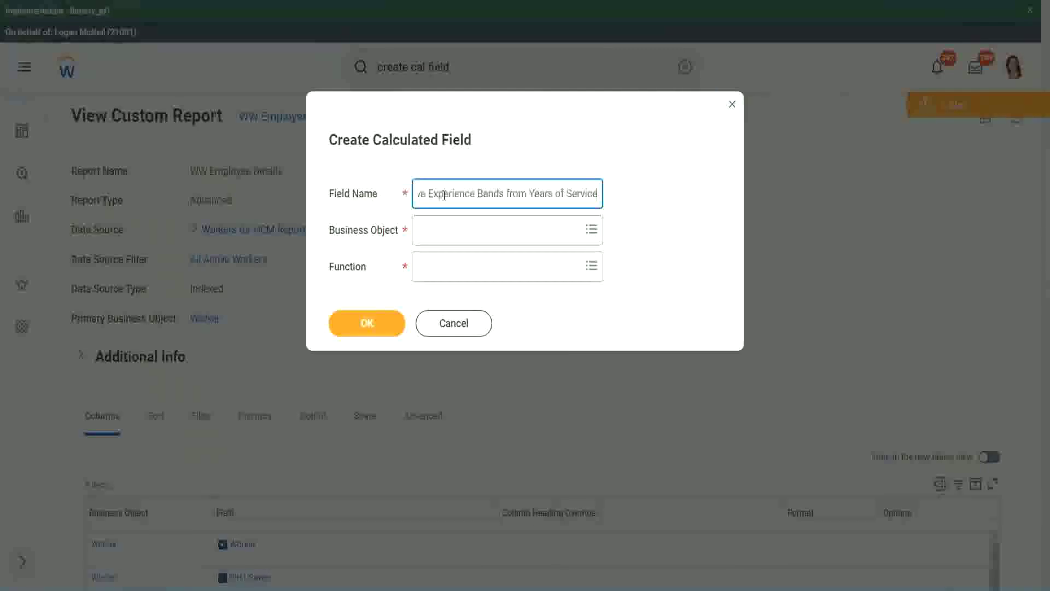
double_click(443, 195)
drag(443, 195, 382, 175)
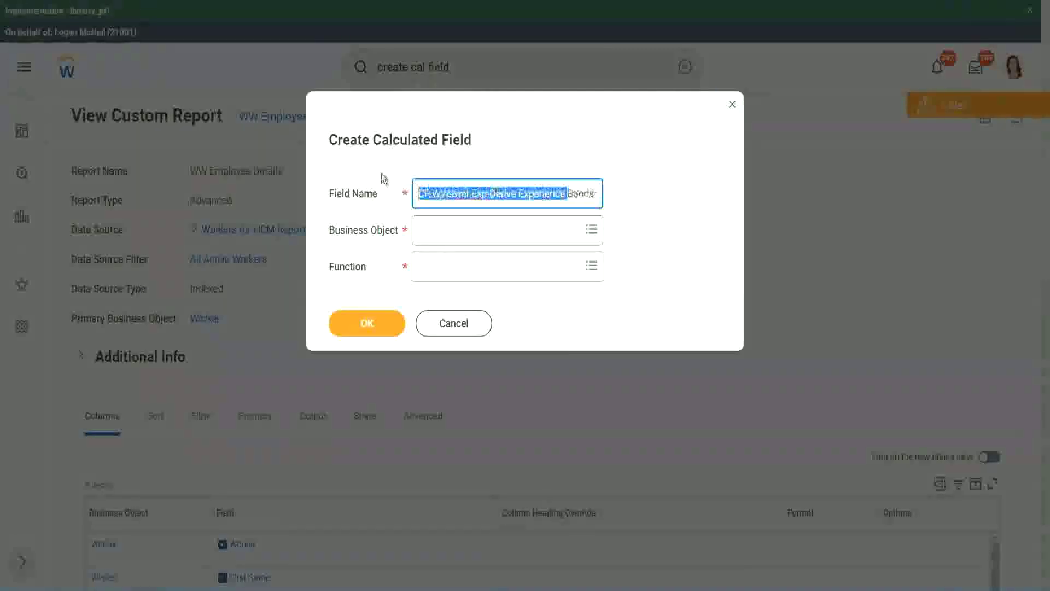
Step: Insert "Bands" after "Eval Exp" in the new calculated field's name
click(464, 193)
double_click(479, 193)
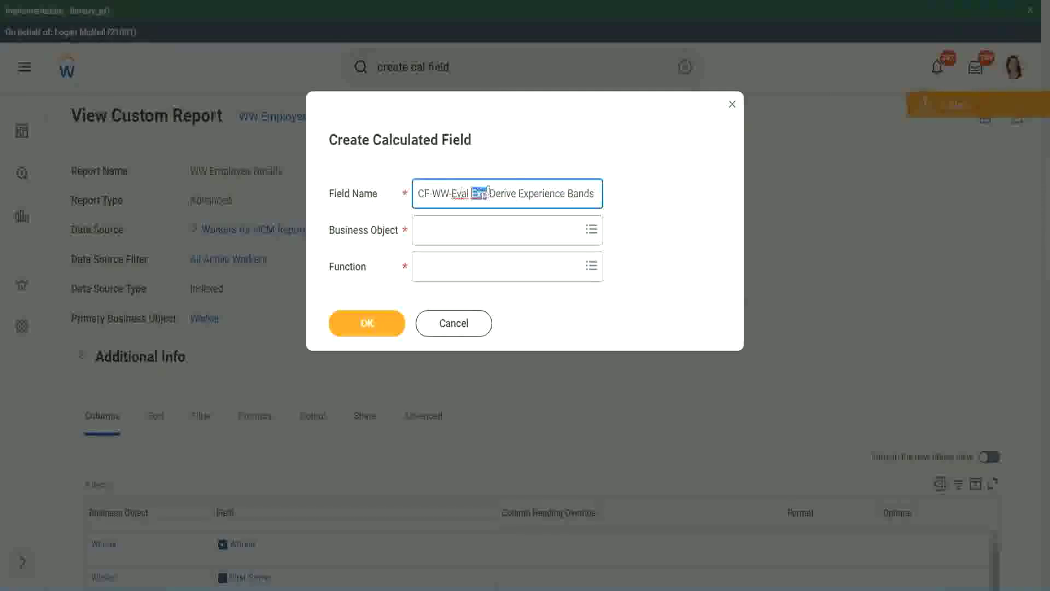
click(486, 193)
text(bands)
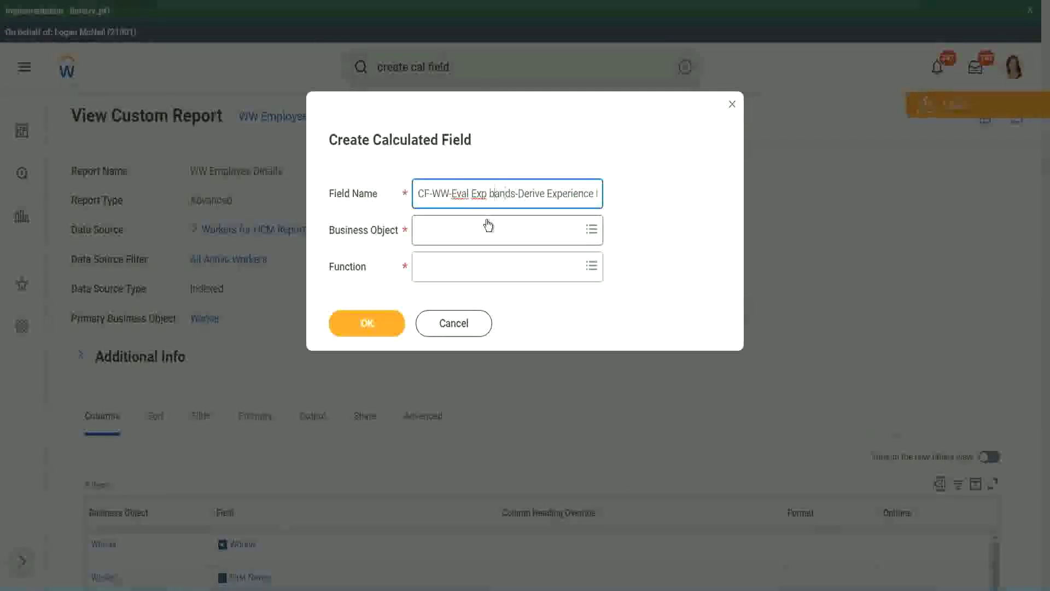
key(shift+Left)
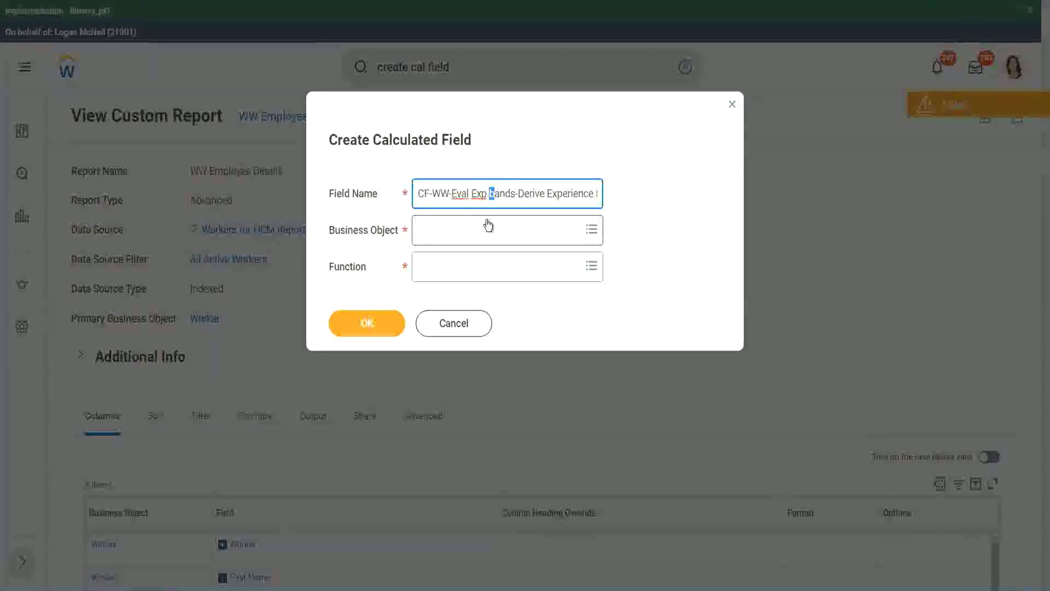
text(B)
key(Right)
key(Right)
key(Right)
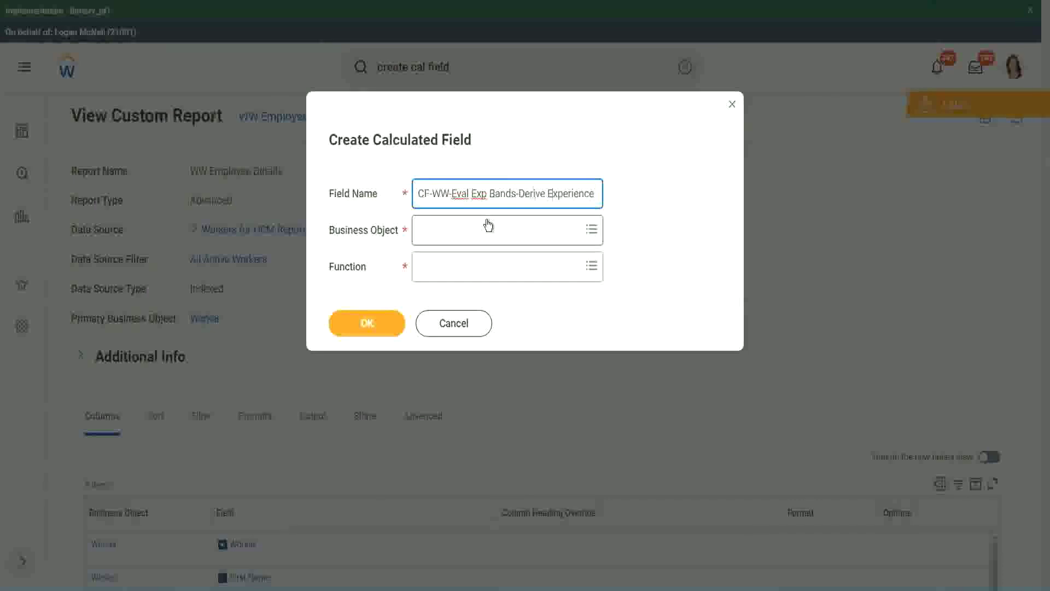
Step: Replace "Derive" with "Determine" in the Field Name, keeping "Experience Bands from Years of Service"
key(End)
text(s from Years of)
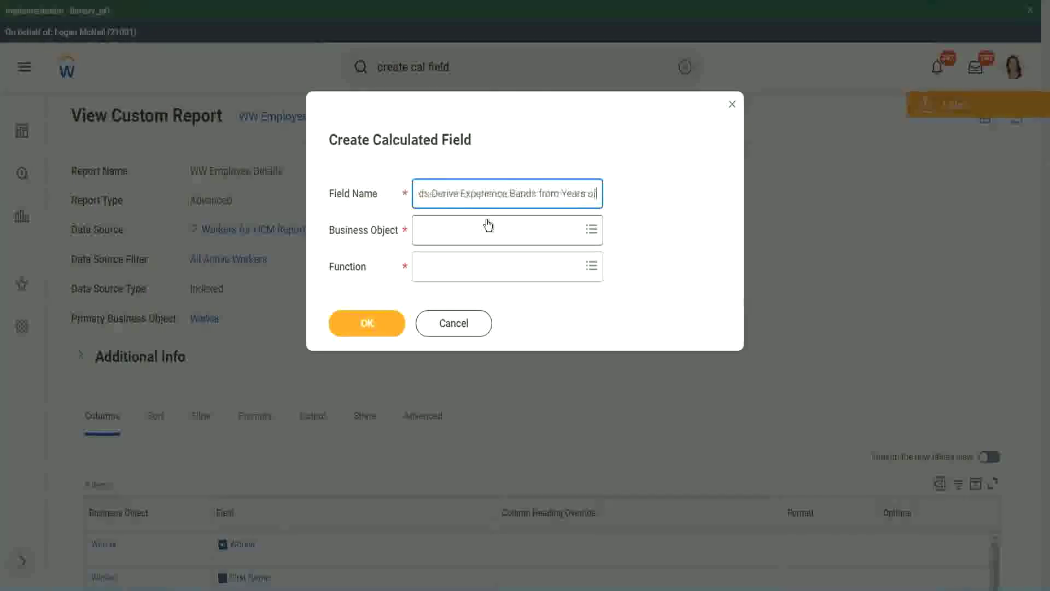
key(Left)
key(Left)
key(Left)
key(Left)
key(Left)
key(Left)
key(Left)
key(Left)
key(Left)
key(Left)
key(Left)
key(Left)
key(Left)
key(Left)
key(Left)
key(Left)
key(Left)
key(Left)
key(Left)
key(Left)
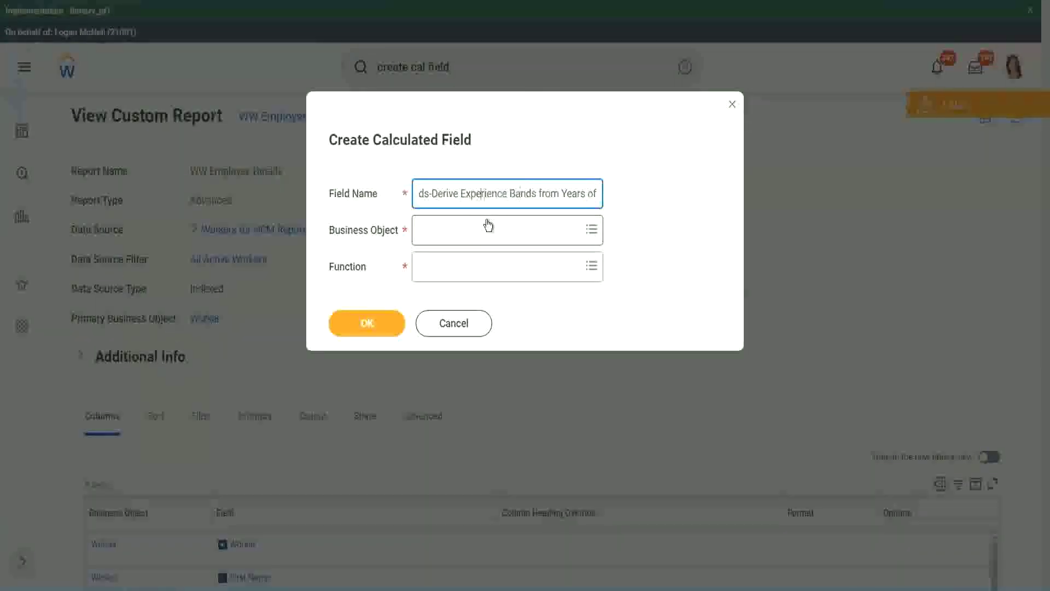
key(Left)
key(Left)
key(shift+Left)
key(shift+Left)
key(shift+Left)
key(shift+Left)
key(shift+Left)
key(shift+Left)
text(Determine)
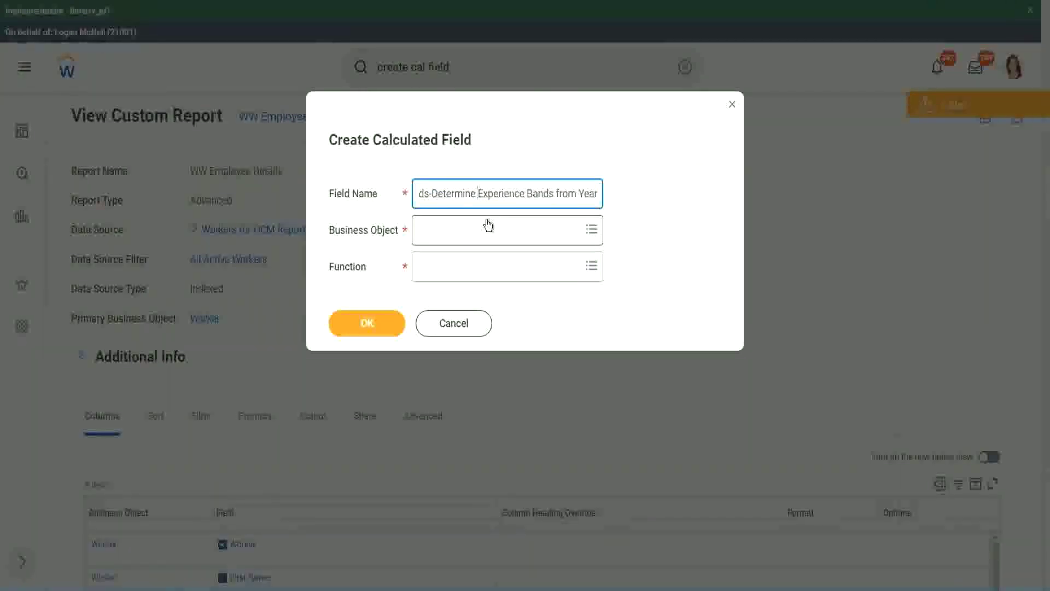
key(Right)
key(Right)
key(Right)
key(Right)
key(Right)
key(Right)
key(Right)
key(Right)
key(Right)
key(Right)
key(Right)
key(Right)
key(Right)
key(Right)
key(Right)
key(Right)
key(Right)
key(Right)
key(Right)
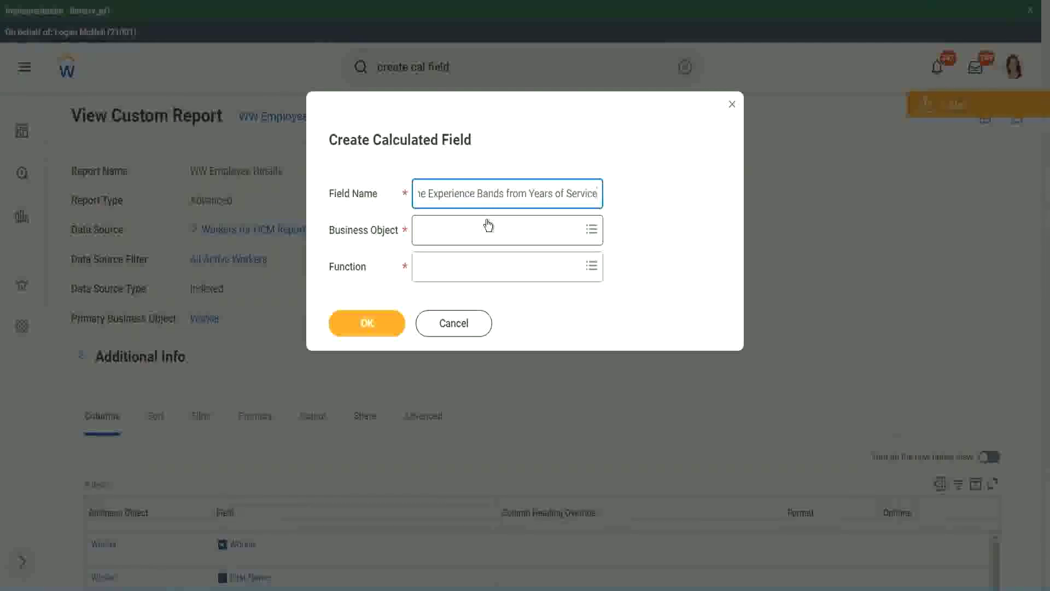
Step: Search the business objects for "worker" and set Business Object to Worker
click(467, 231)
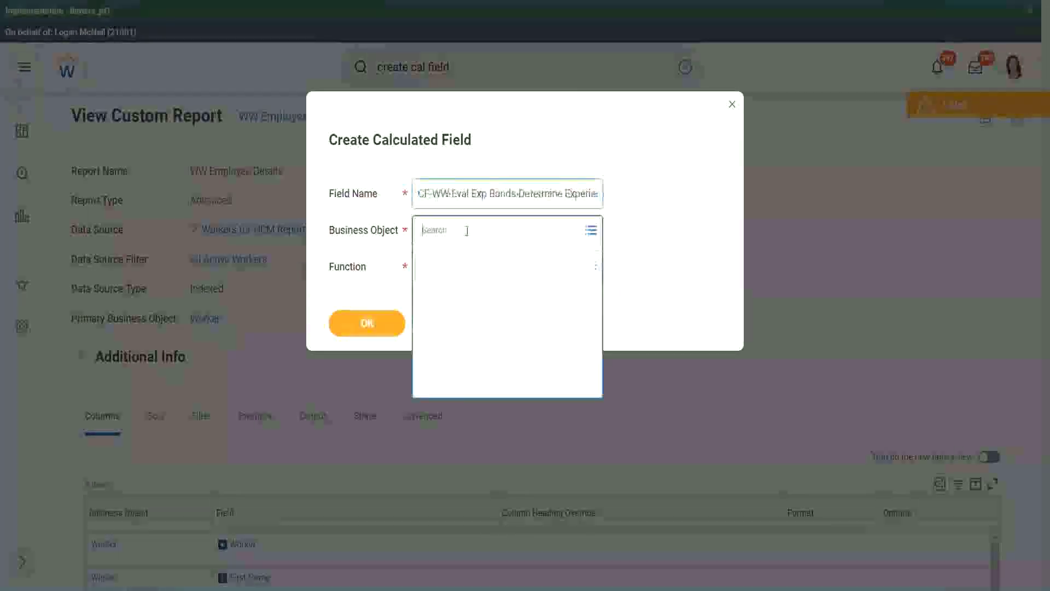
text(worker)
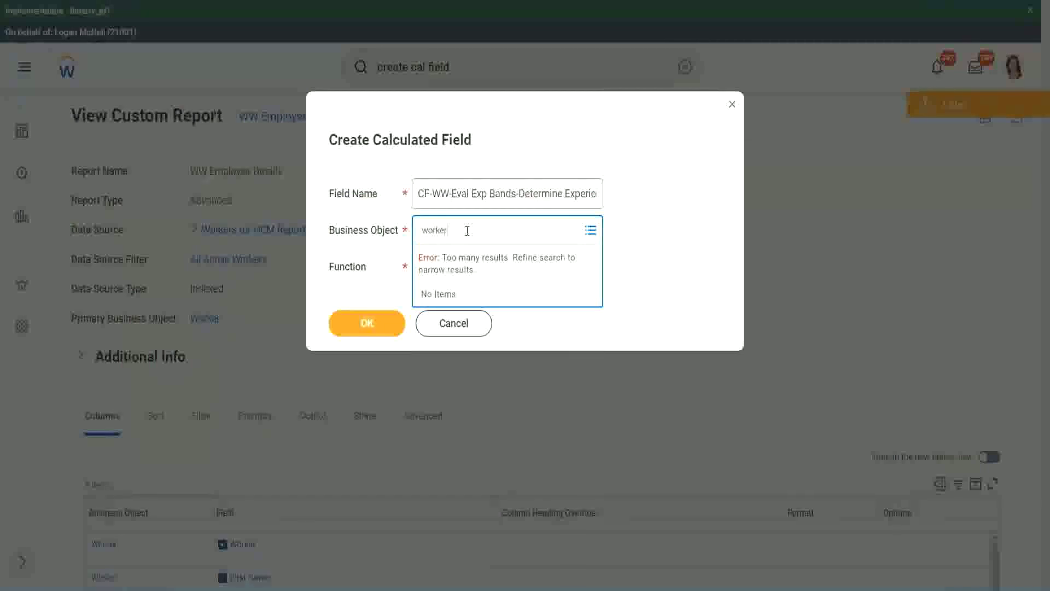
key(Return)
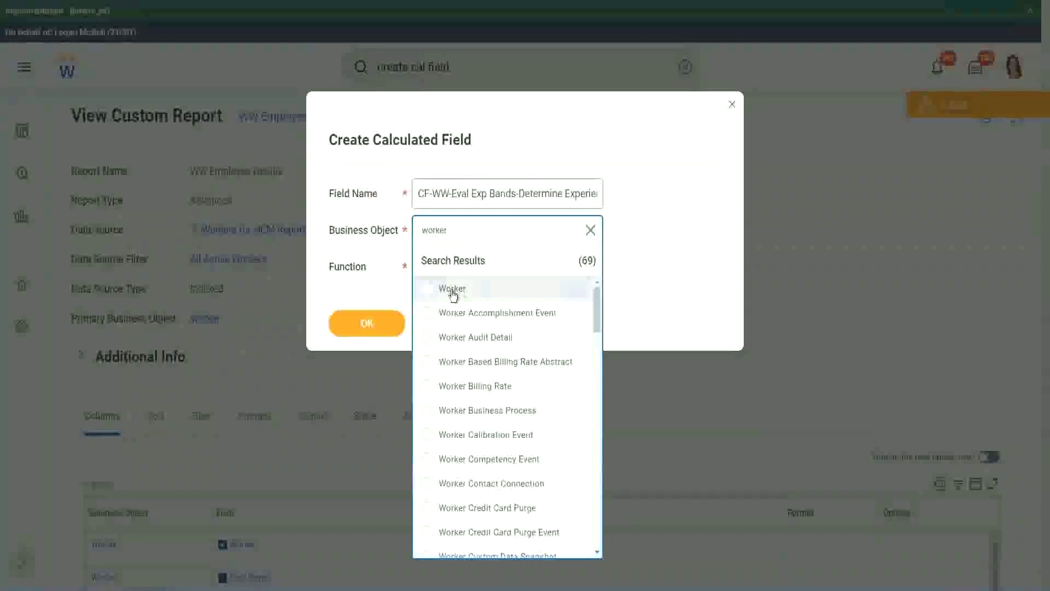
click(451, 290)
Step: Search the functions for "eval exp" and set Function to Evaluate Expression Band
click(445, 266)
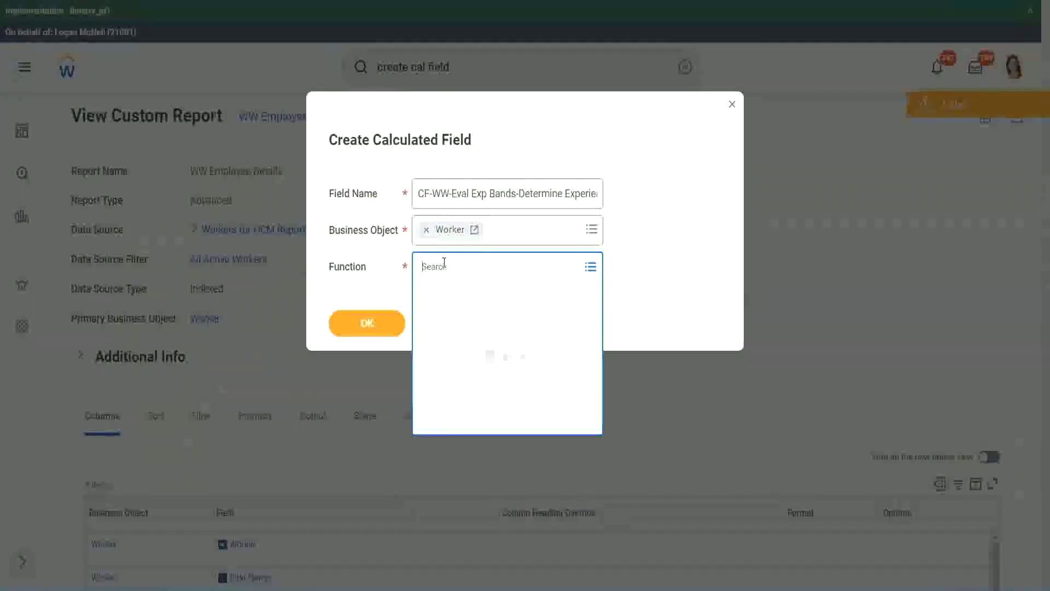
text(eval exp)
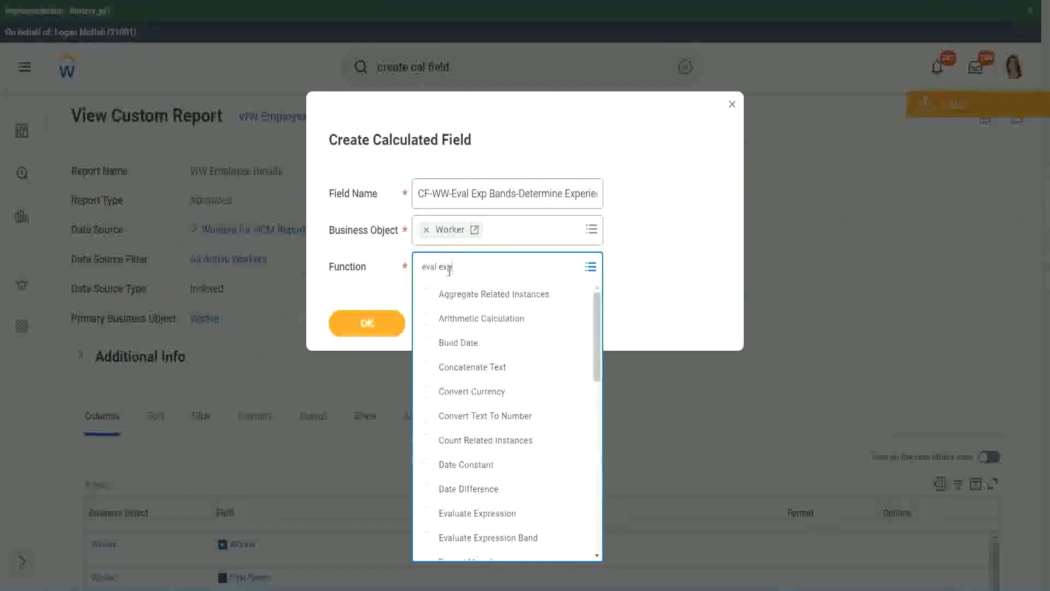
key(Return)
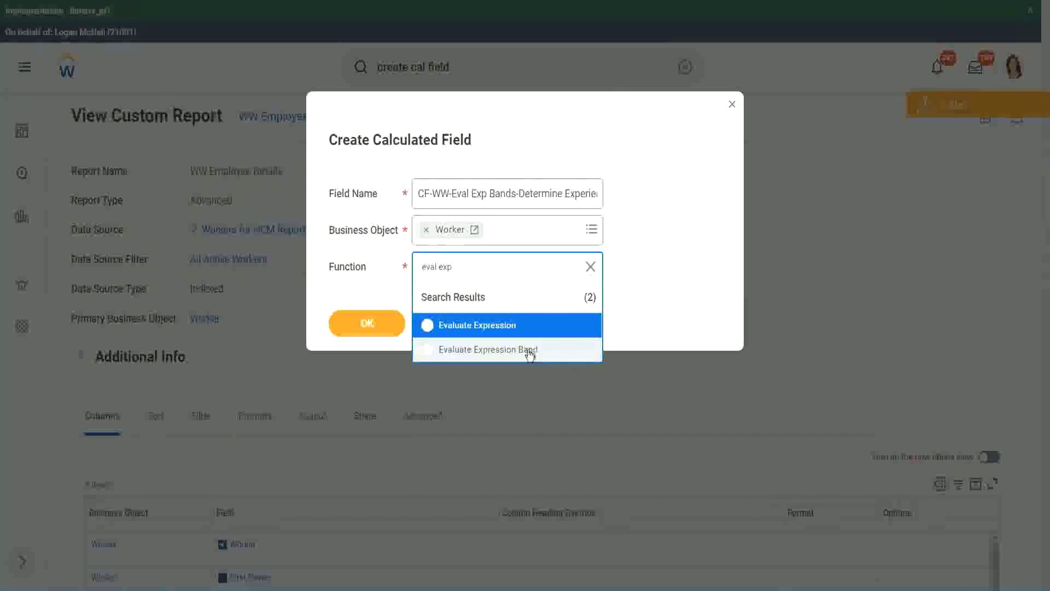
click(530, 352)
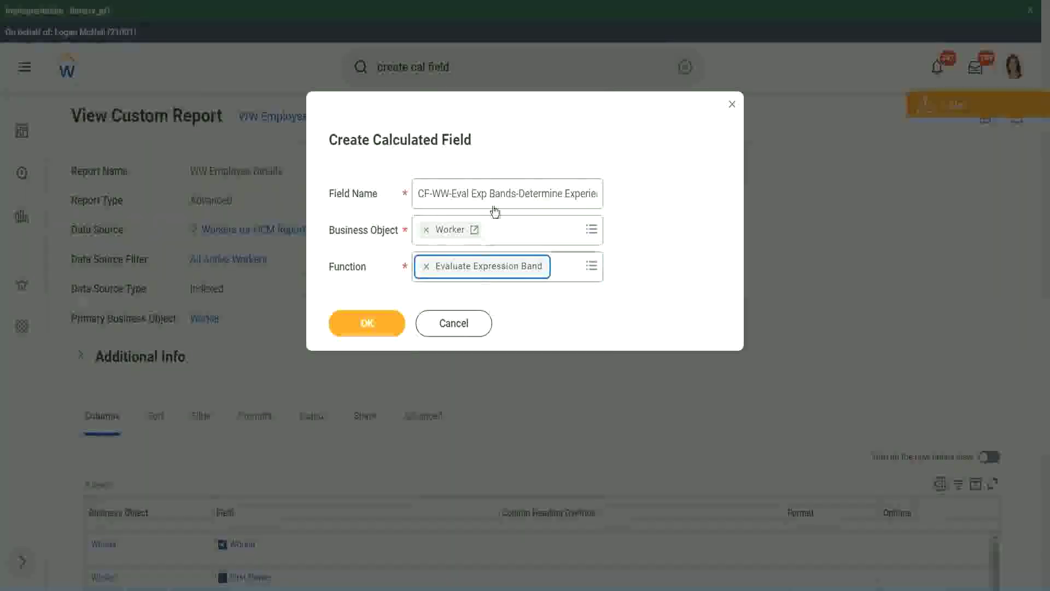
Step: Change "Bands" to "Band" after "Eval Exp" in the Field Name and confirm the new calculated field's basic settings
click(514, 193)
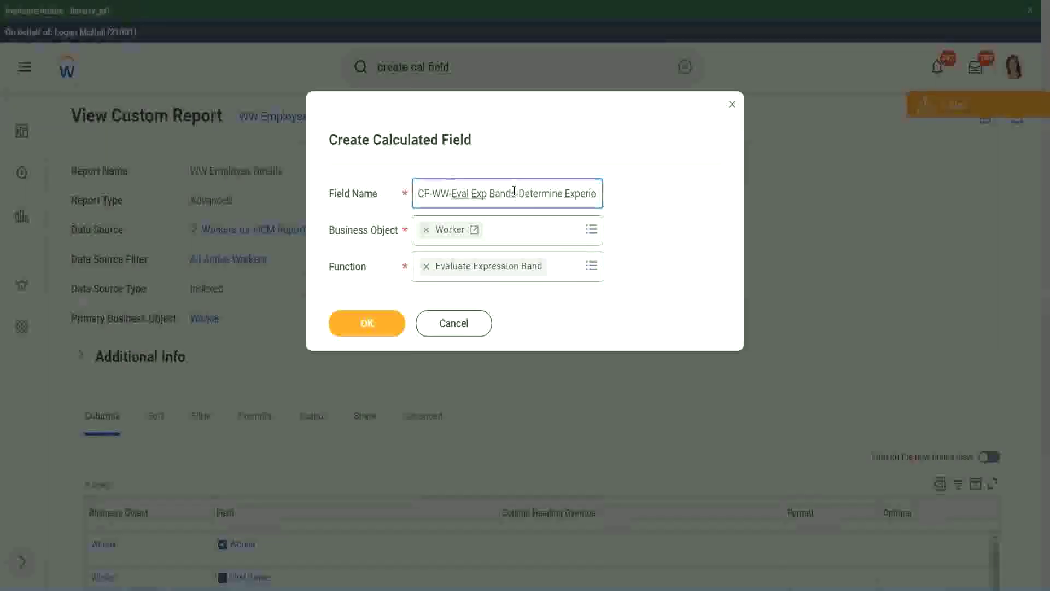
key(BackSpace)
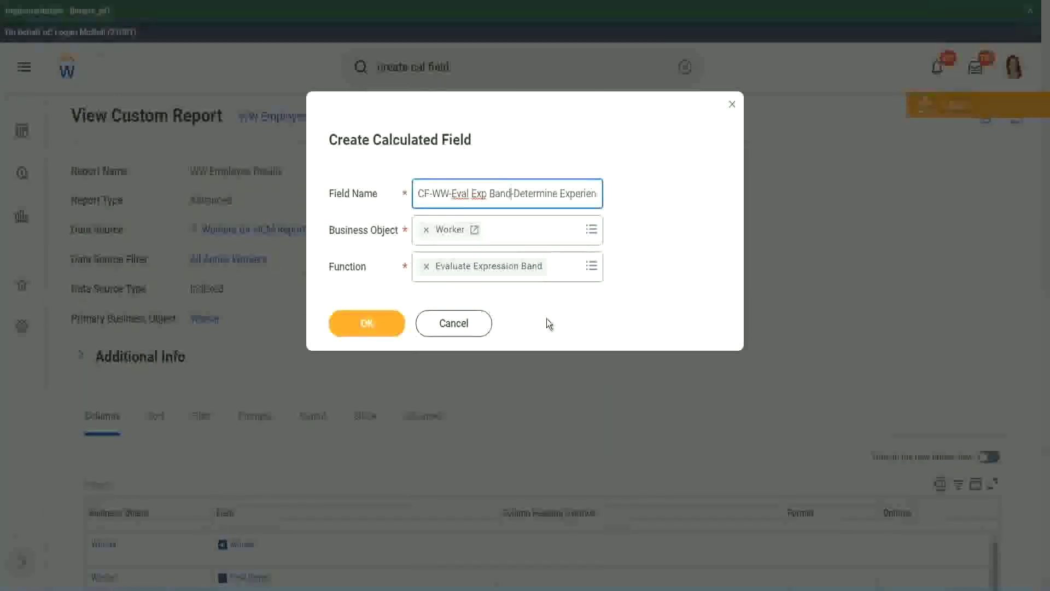
click(372, 324)
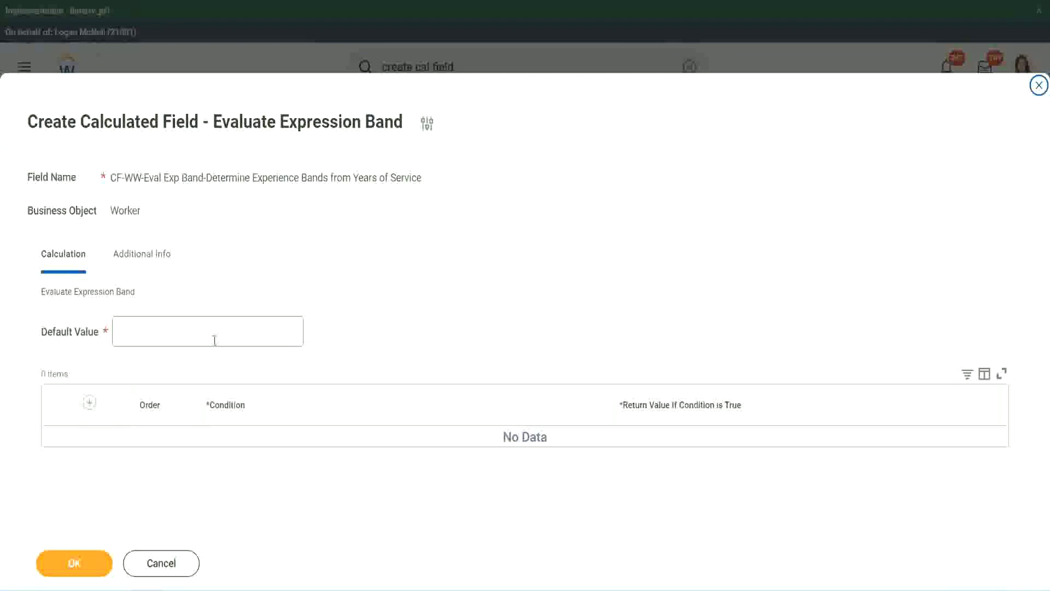
Step: Set the Default Value to "-" and add a first condition row
click(152, 337)
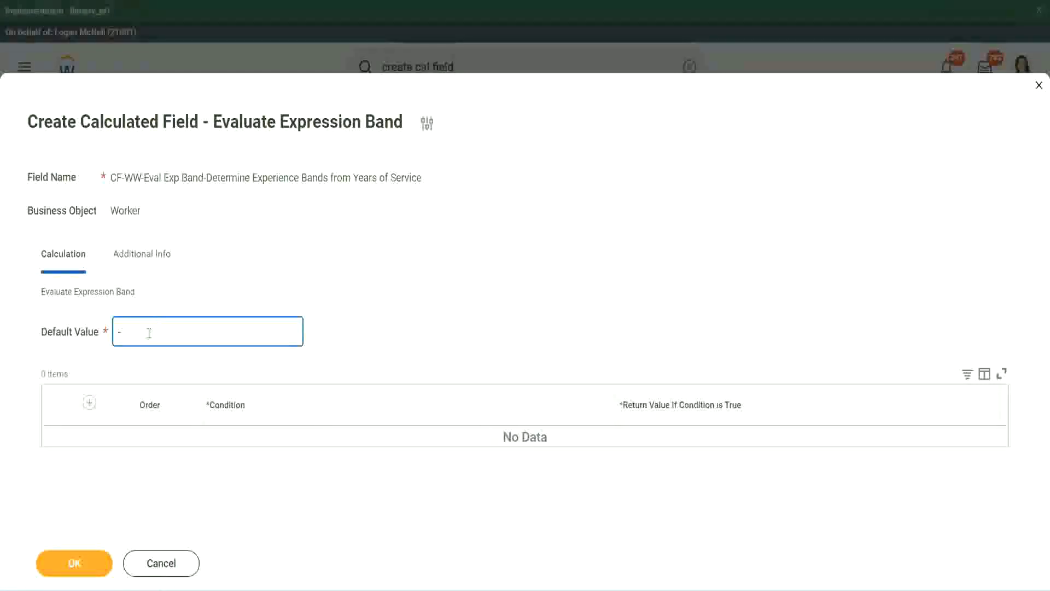
click(89, 402)
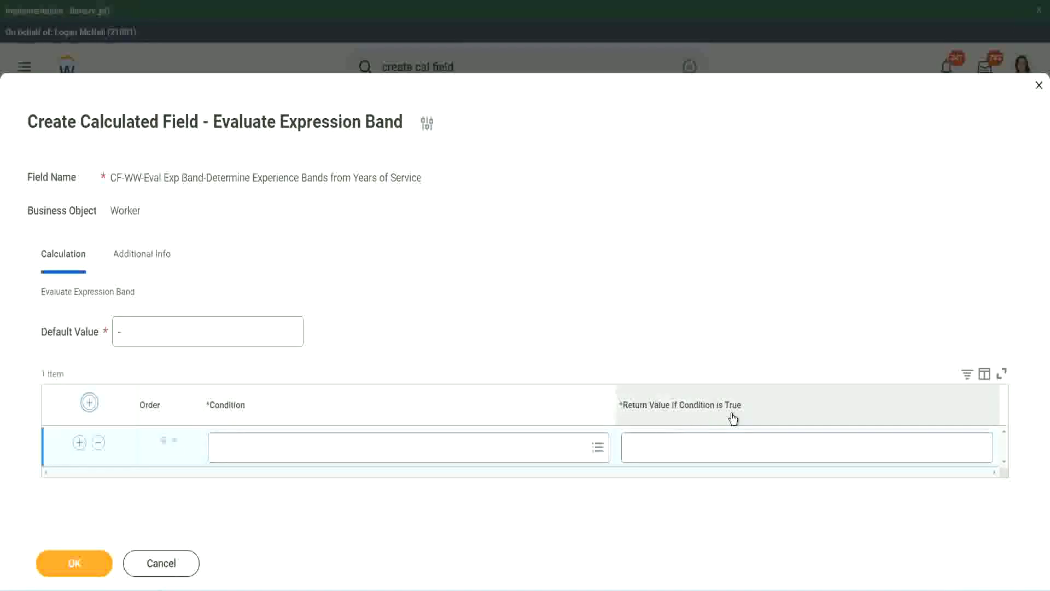
click(684, 446)
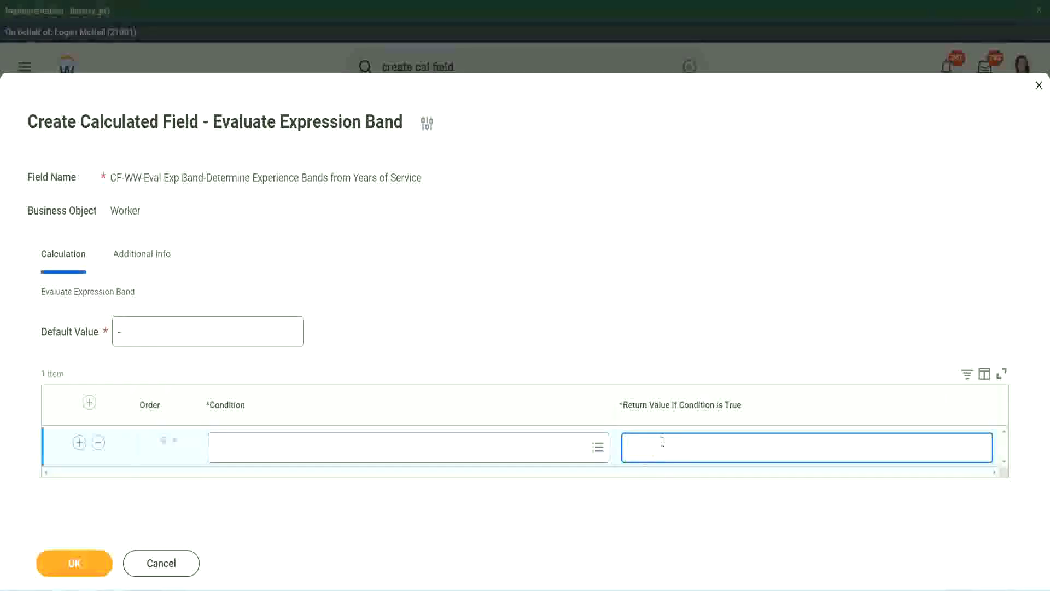
text(adkjdjaidjaijdiaj)
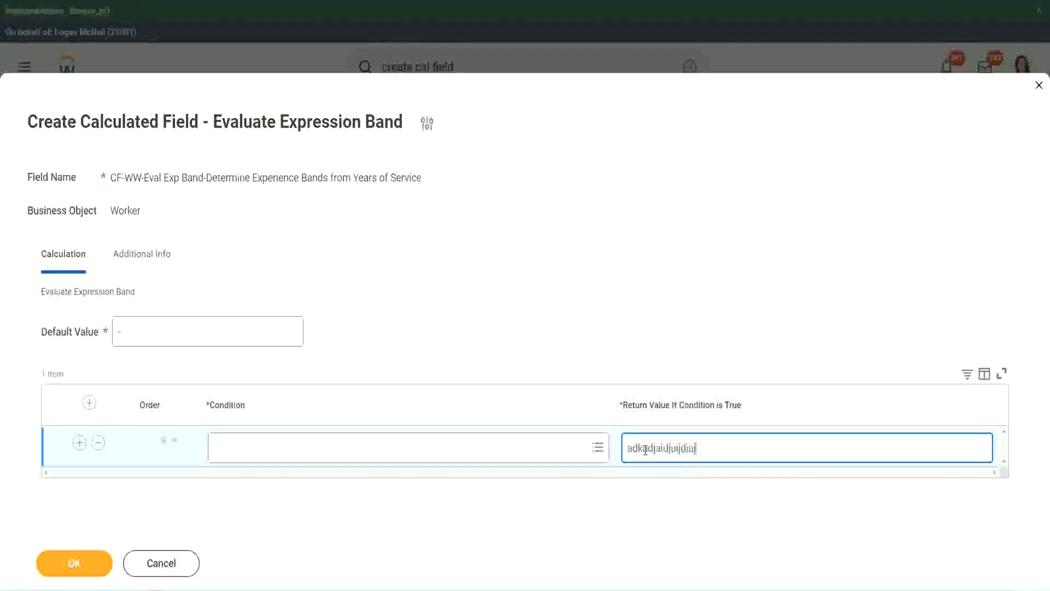
key(BackSpace)
key(BackSpace)
key(BackSpace)
key(BackSpace)
key(BackSpace)
key(BackSpace)
key(BackSpace)
key(BackSpace)
key(BackSpace)
key(BackSpace)
key(BackSpace)
key(BackSpace)
key(BackSpace)
key(BackSpace)
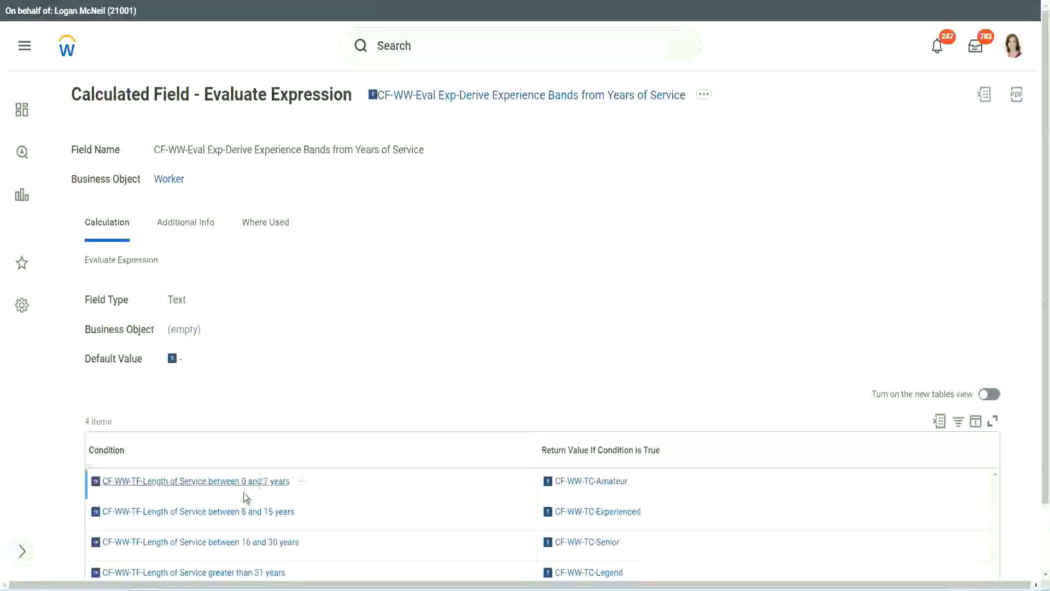
Step: Copy the condition CF-WW-TF-Length of Service between 0 and 7 years from the existing calculated field into the first row, with return value "Amateur"
right_click(241, 488)
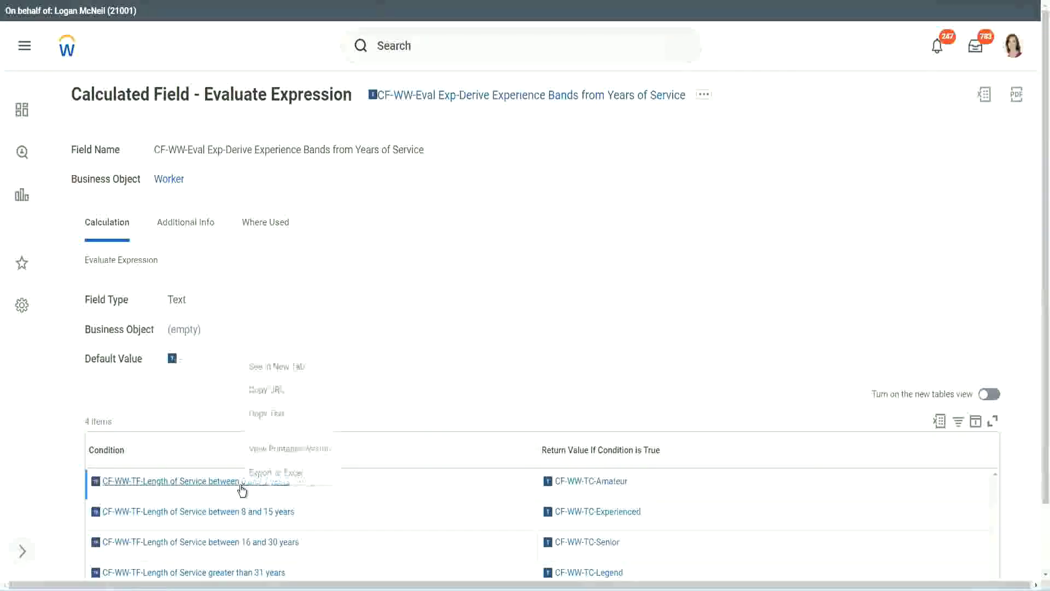
click(284, 415)
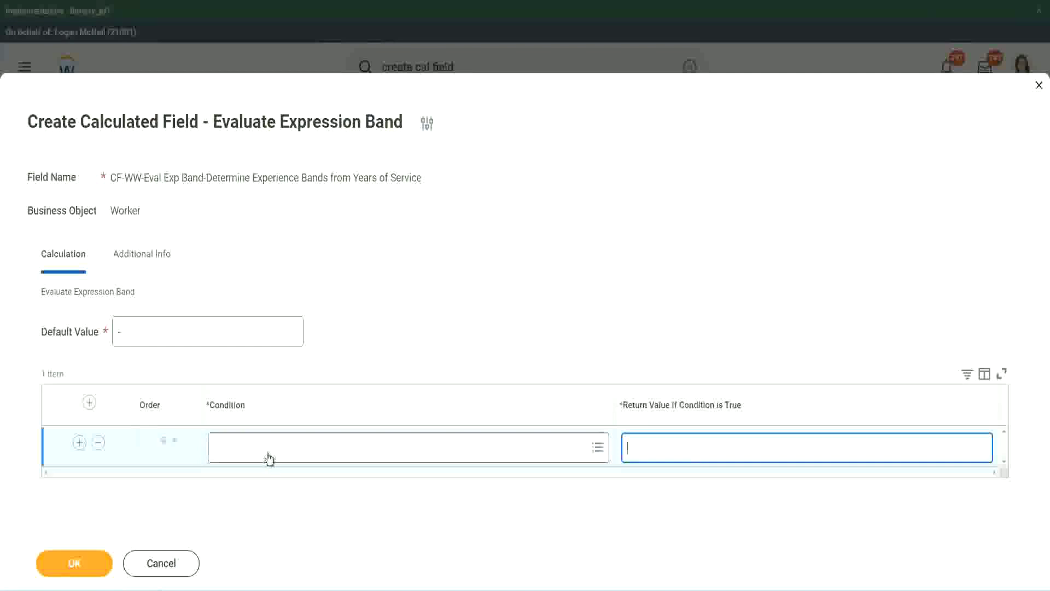
click(266, 452)
key(ctrl+v)
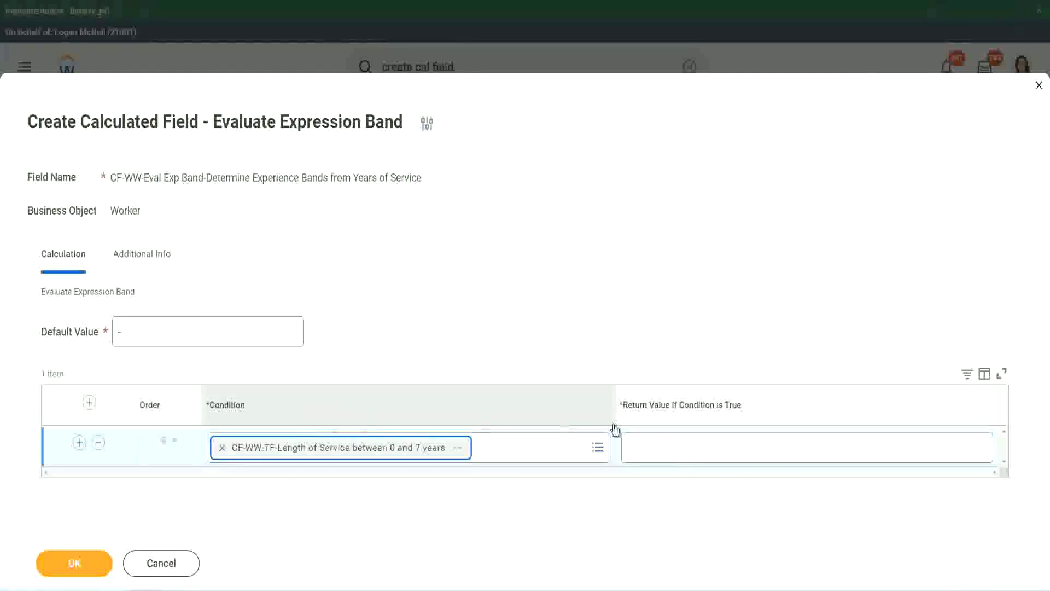
click(664, 438)
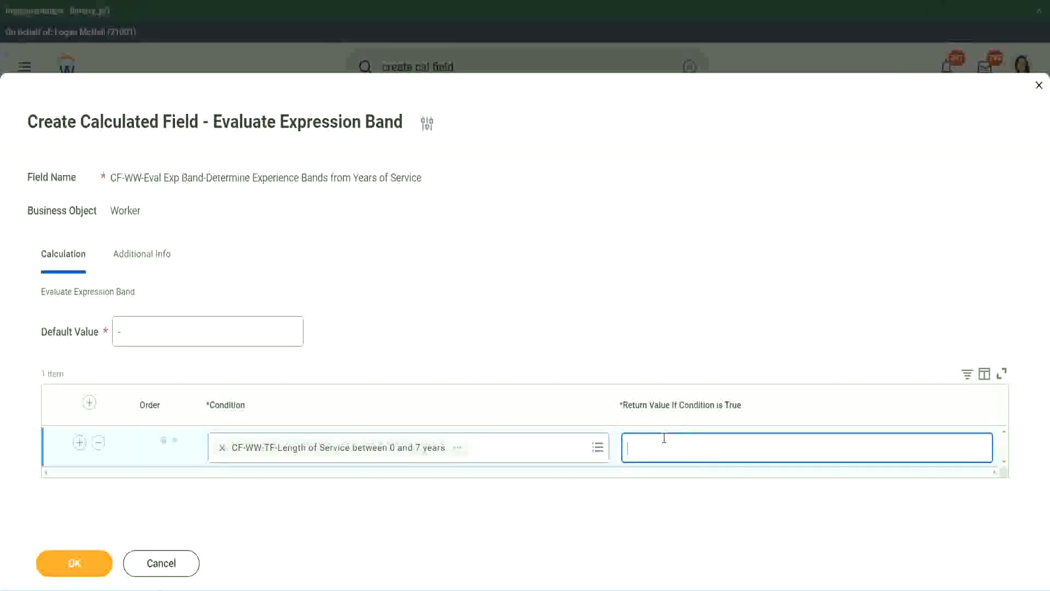
text(Amateur)
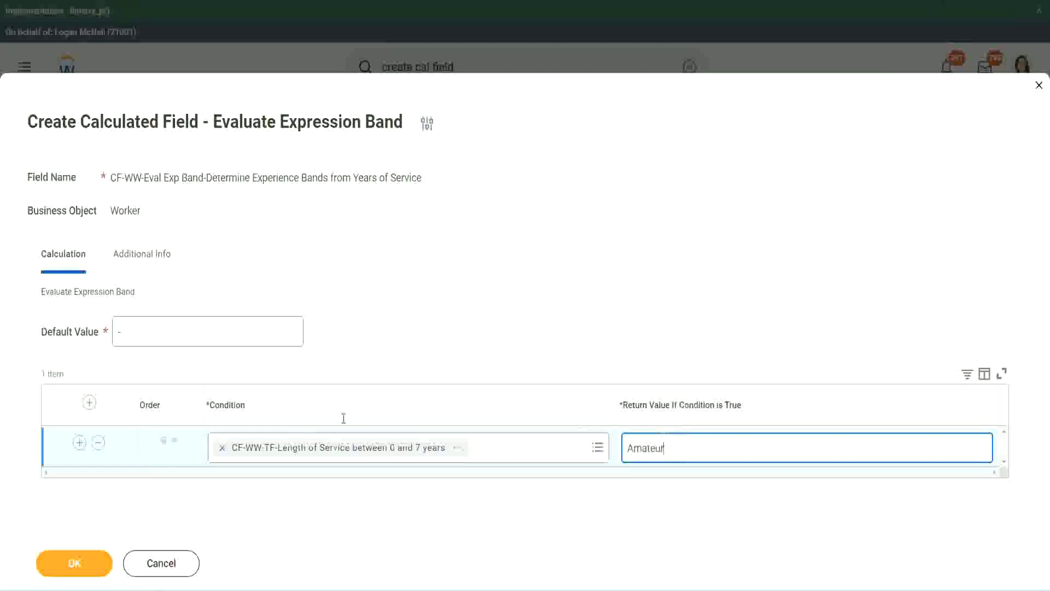
Step: Add three more empty condition rows below the Amateur row
click(79, 441)
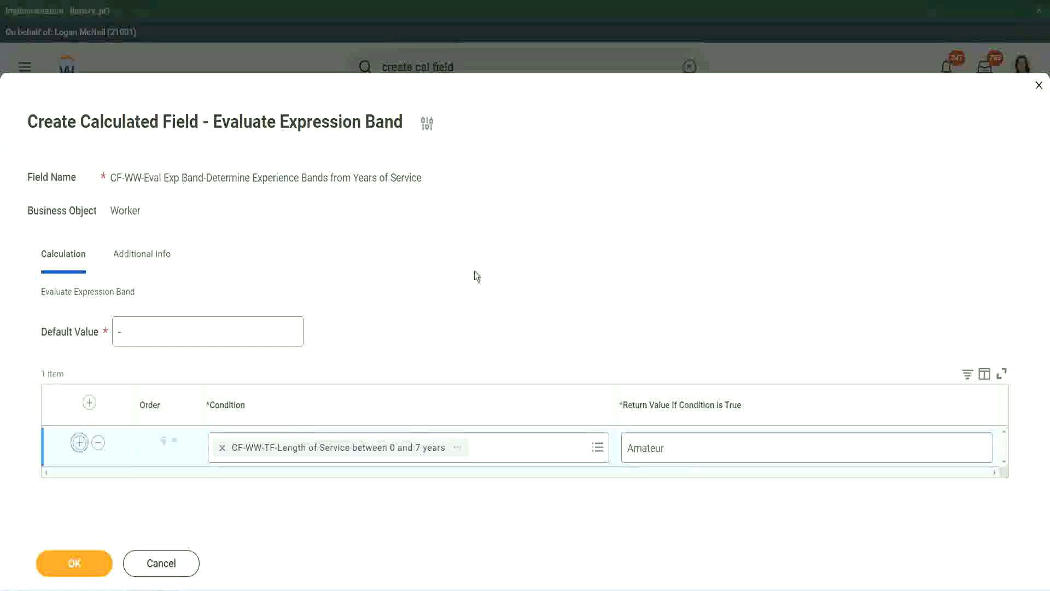
click(78, 482)
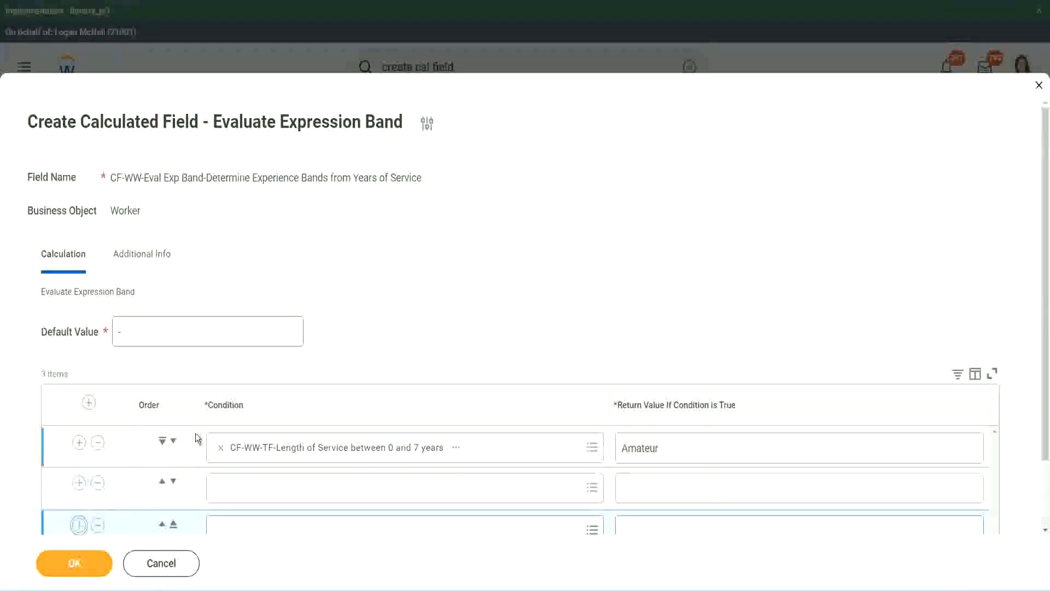
scroll(195, 433, down, 2)
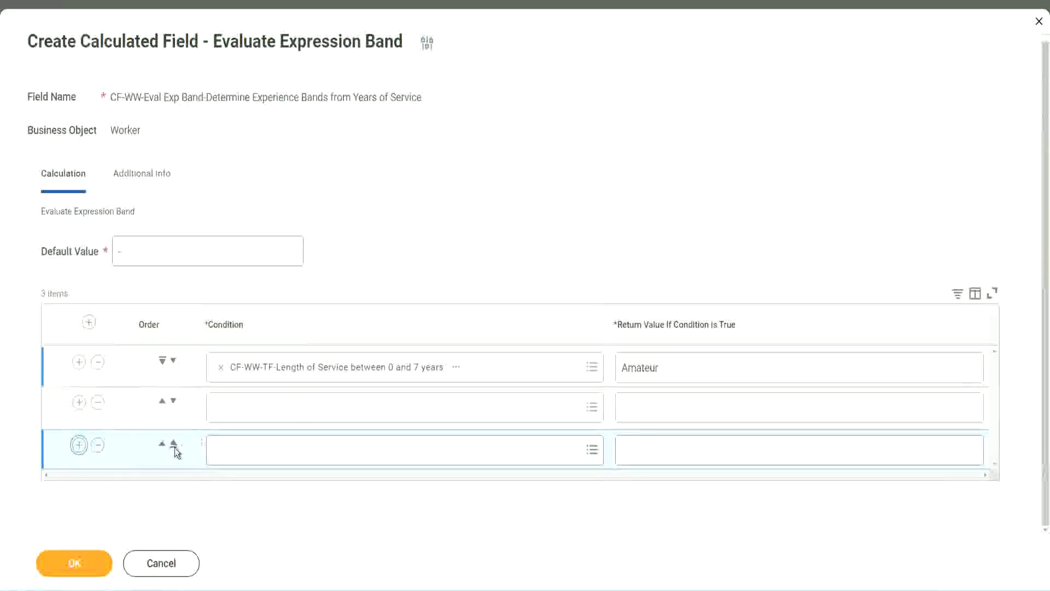
click(78, 445)
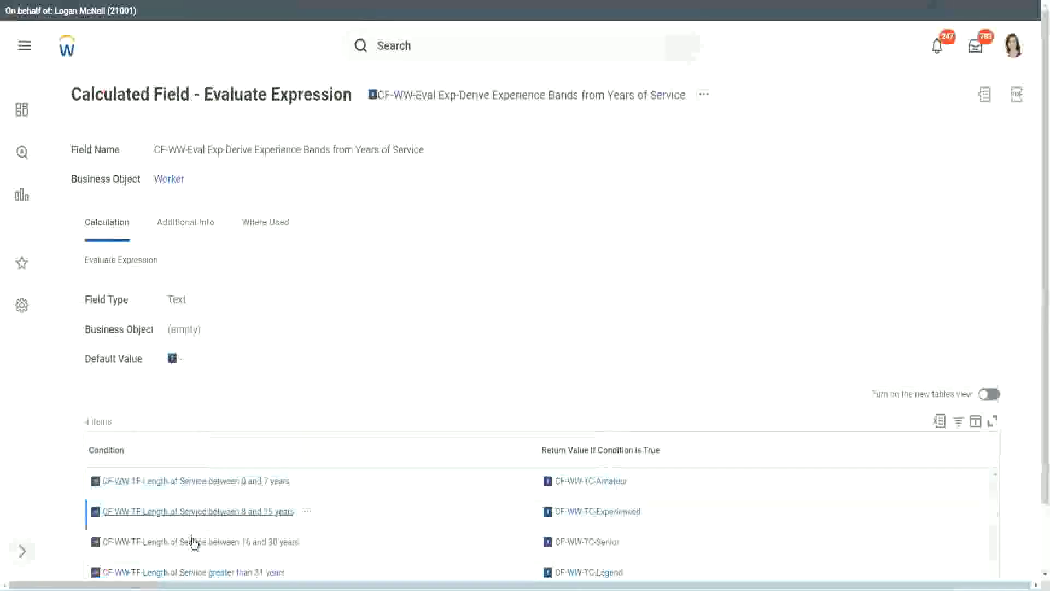
Step: Copy the condition CF-WW-TF-Length of Service between 16 and 30 years into the second row and move that row down one place
right_click(193, 540)
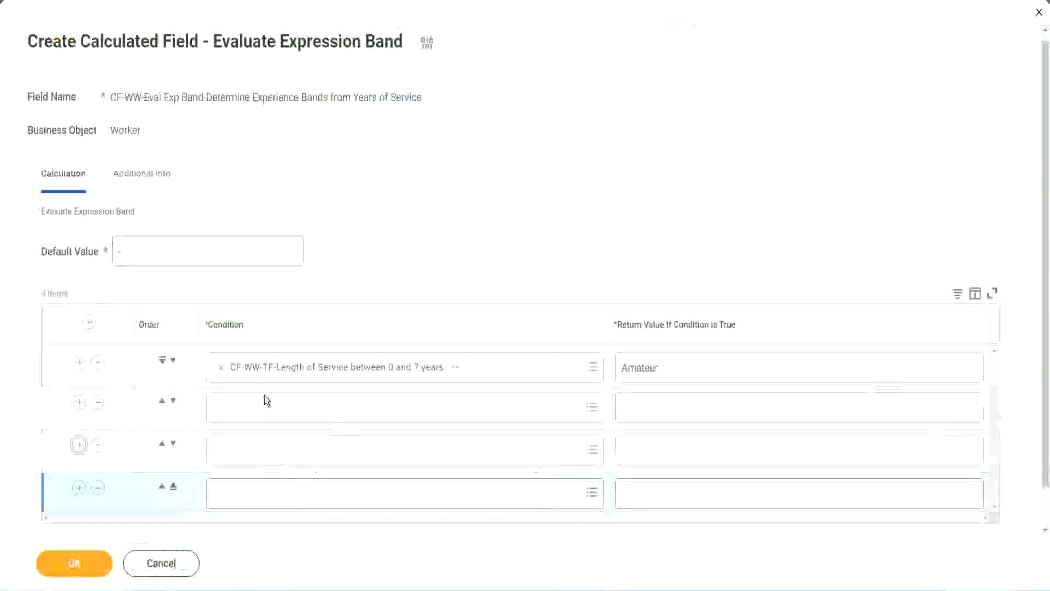
click(269, 402)
key(ctrl+v)
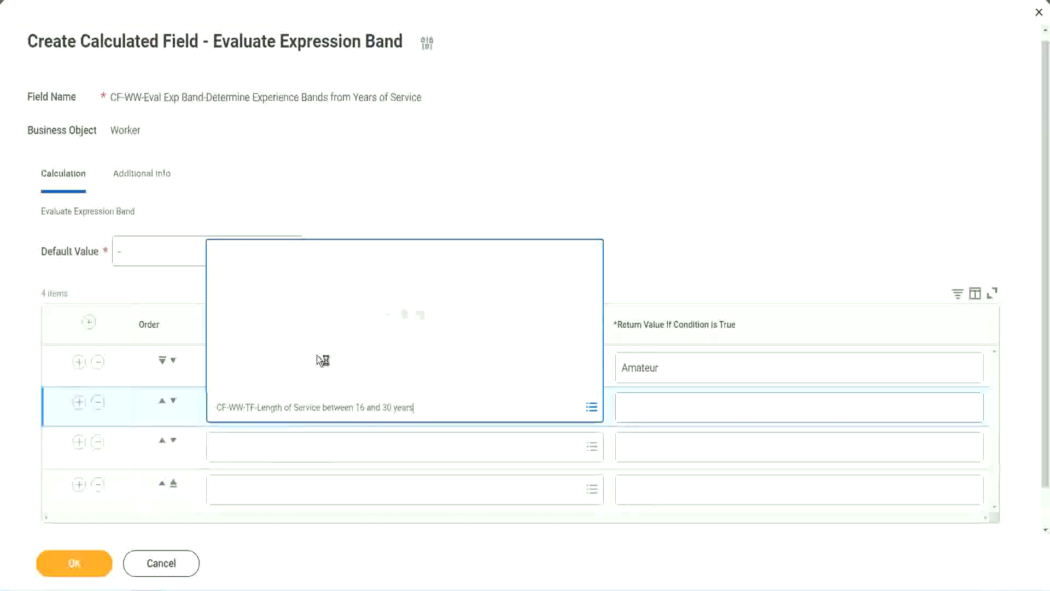
click(173, 401)
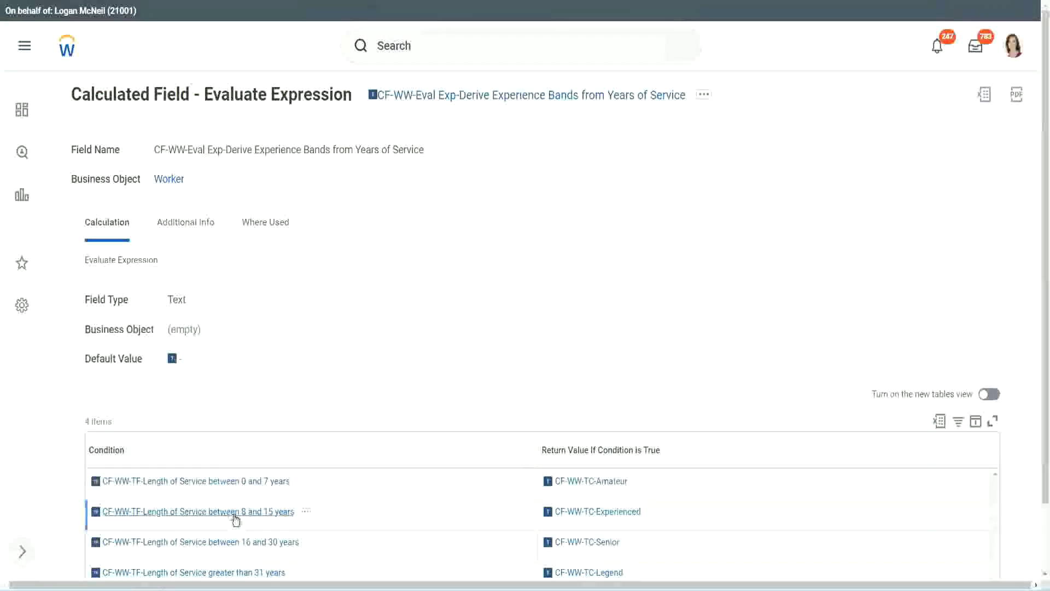
Step: Copy the condition CF-WW-TF-Length of Service between 8 and 15 years from the existing calculated field into the empty second row
right_click(236, 519)
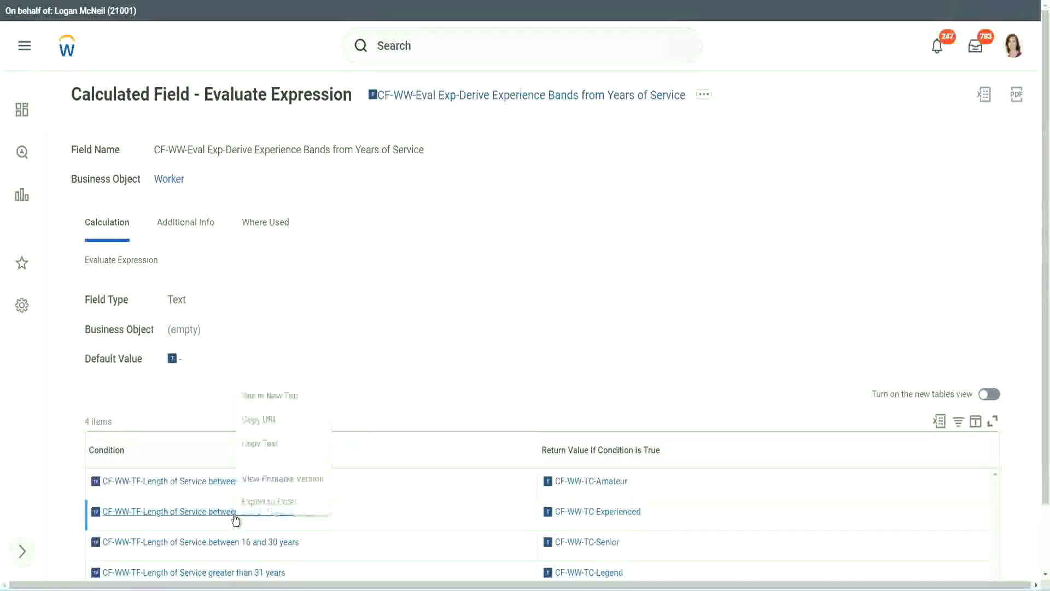
click(271, 444)
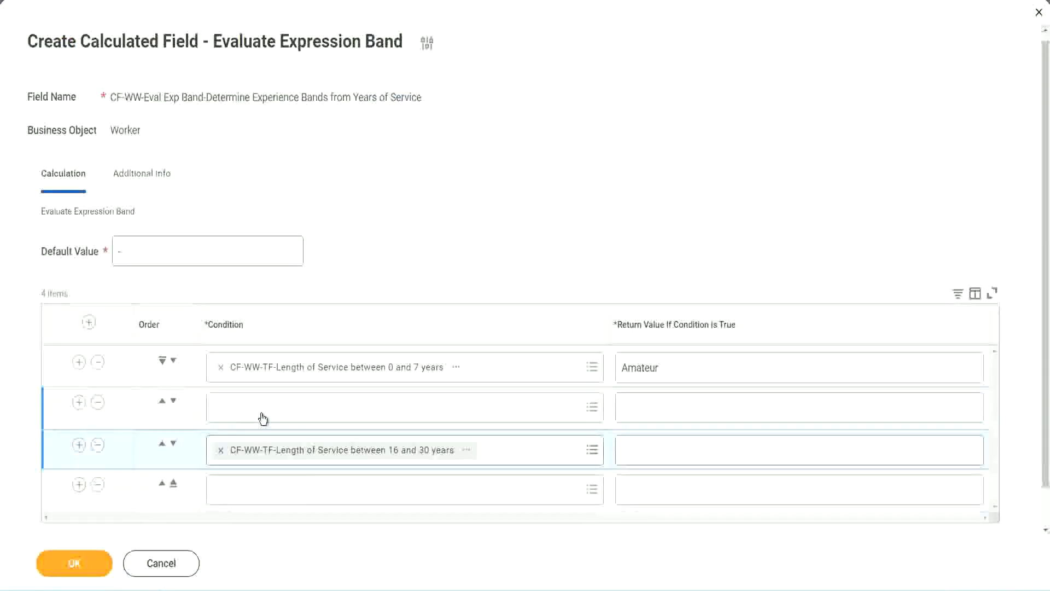
click(263, 419)
key(ctrl+v)
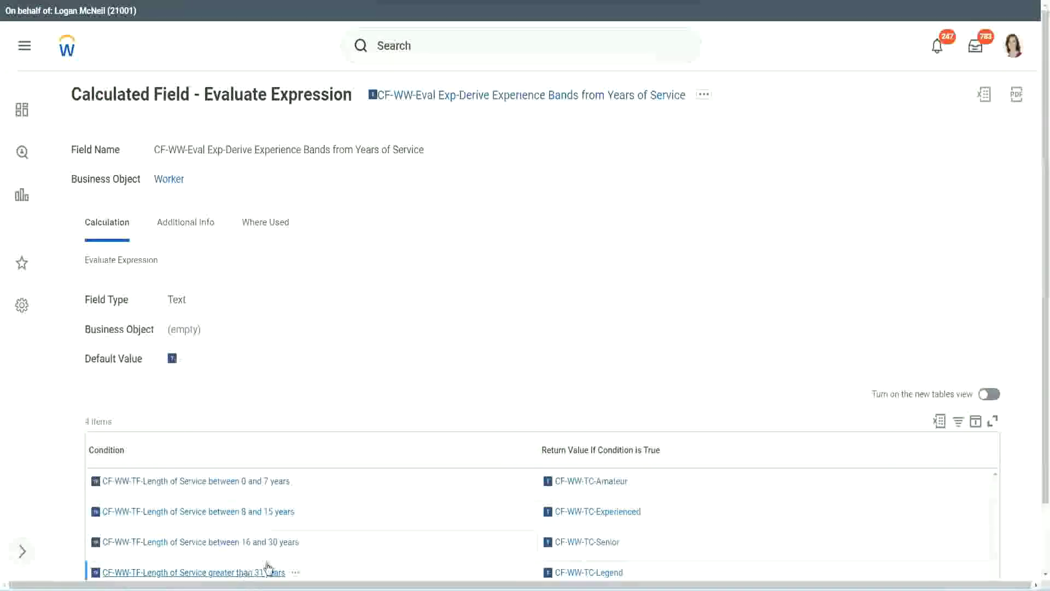
Step: Copy the condition CF-WW-TF-Length of Service greater than 31 years from the existing calculated field into the fourth row
right_click(268, 566)
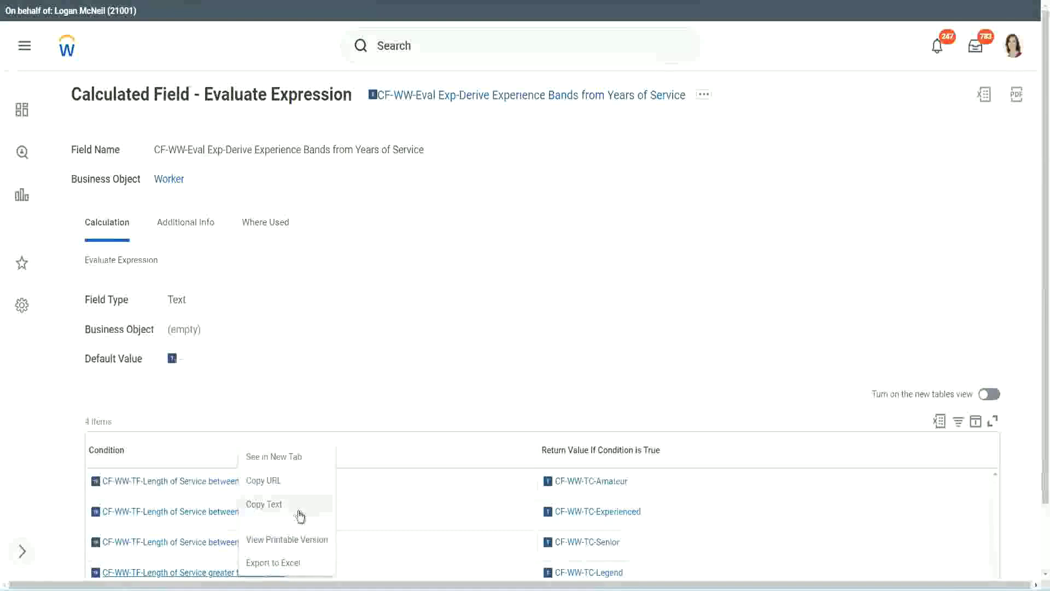
click(300, 515)
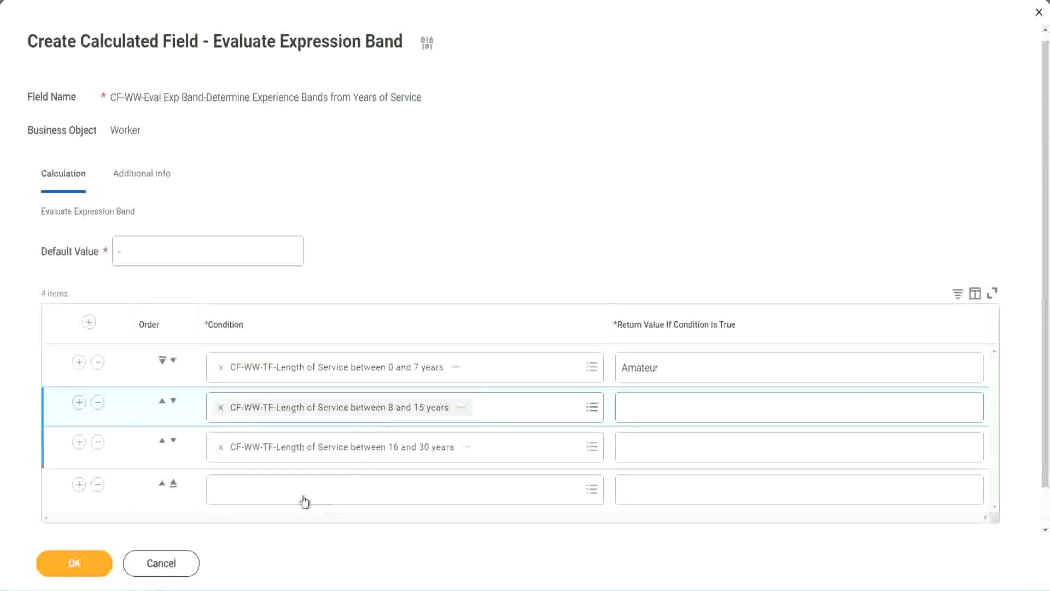
click(301, 498)
key(ctrl+v)
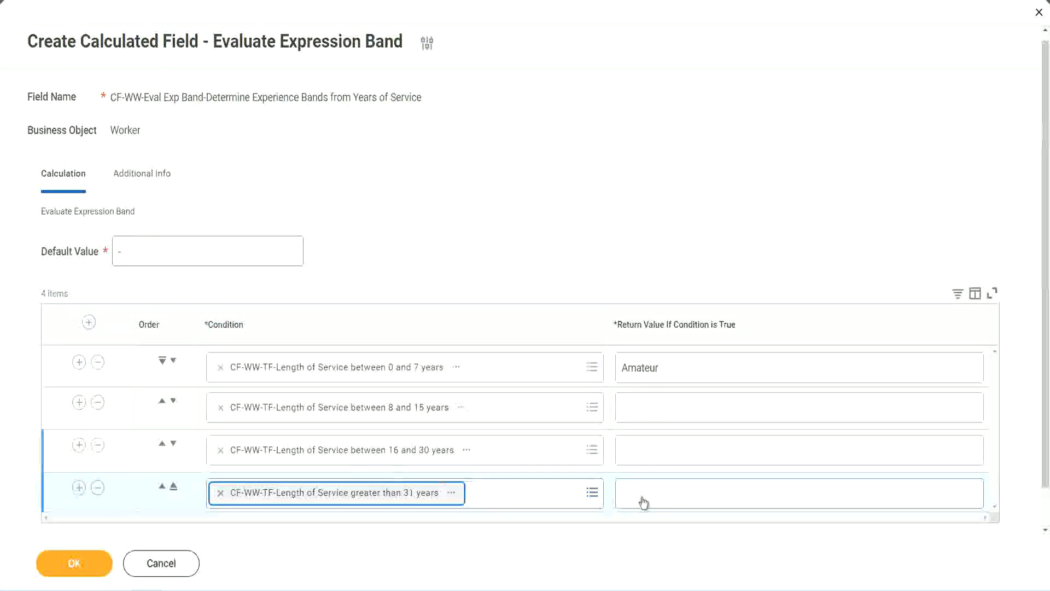
Step: Set the return values to Experienced for 8 to 15 years, Senior for 16 to 30 and Legend for over 31, and save the calculated field
click(690, 492)
text(Le)
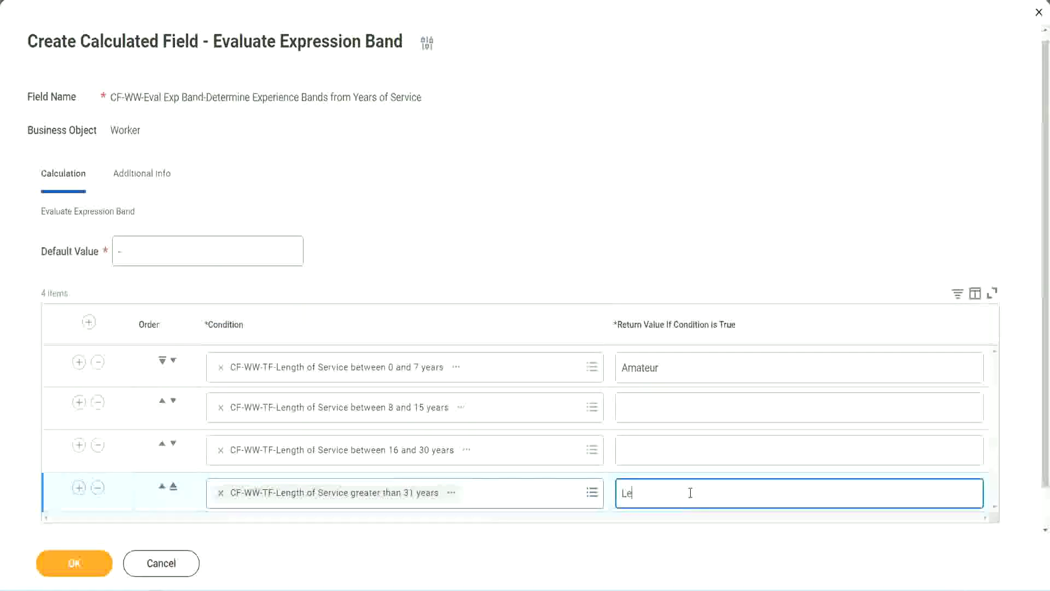
text(gend)
click(646, 449)
text(Senior)
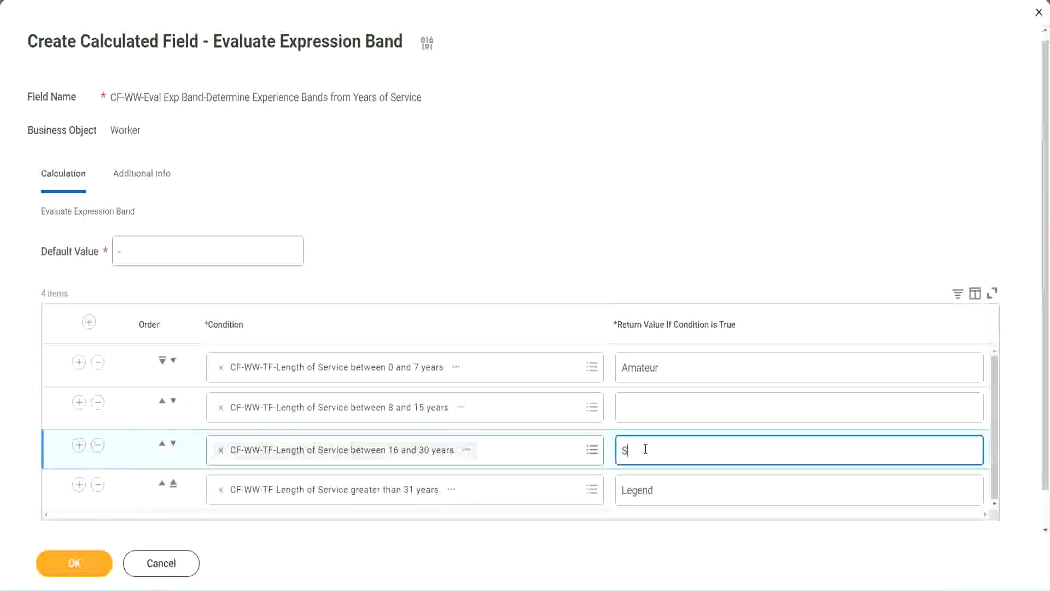
click(662, 409)
text(Ex)
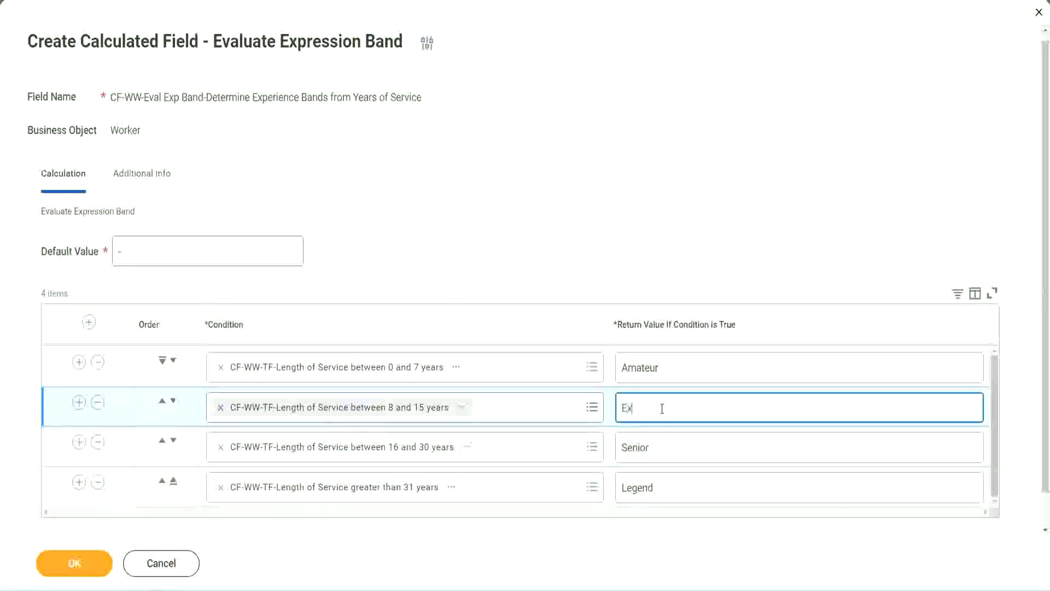
text(perienced)
key(Tab)
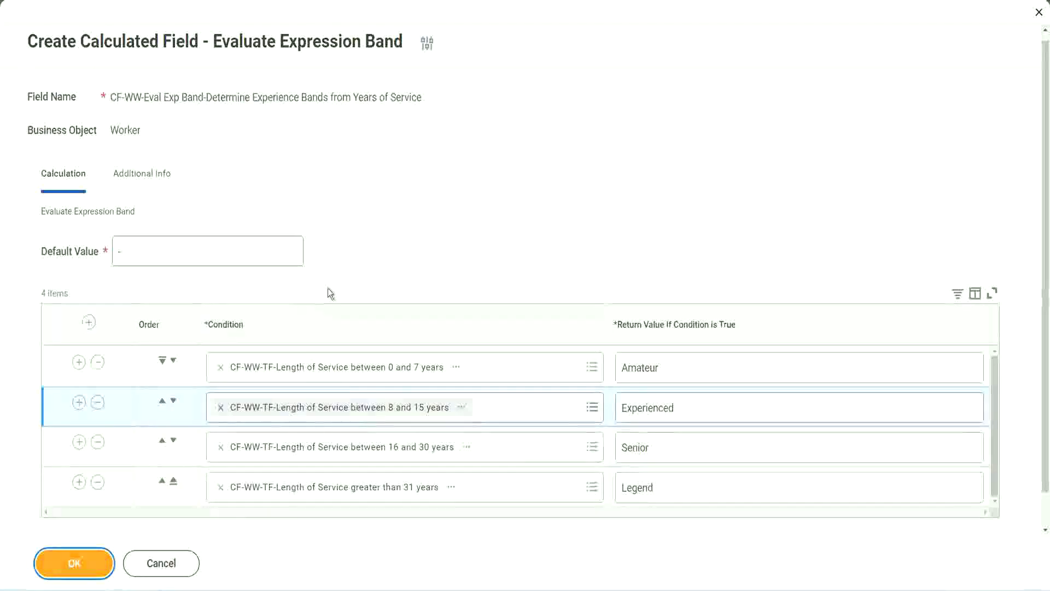
key(Return)
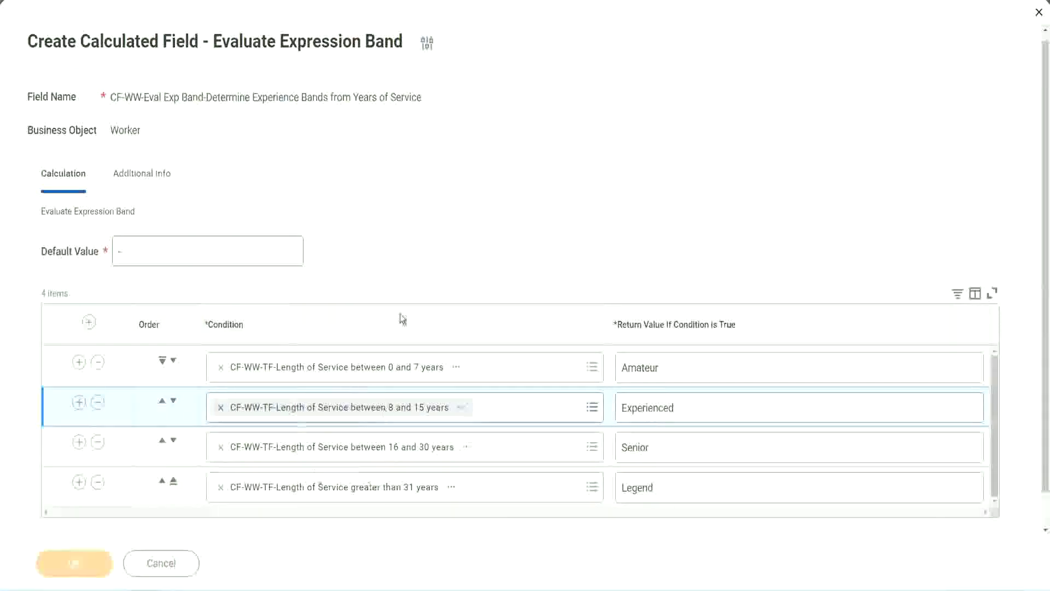
Step: Check the return value of each condition in the saved Evaluate Expression Band field
scroll(359, 336, down, 3)
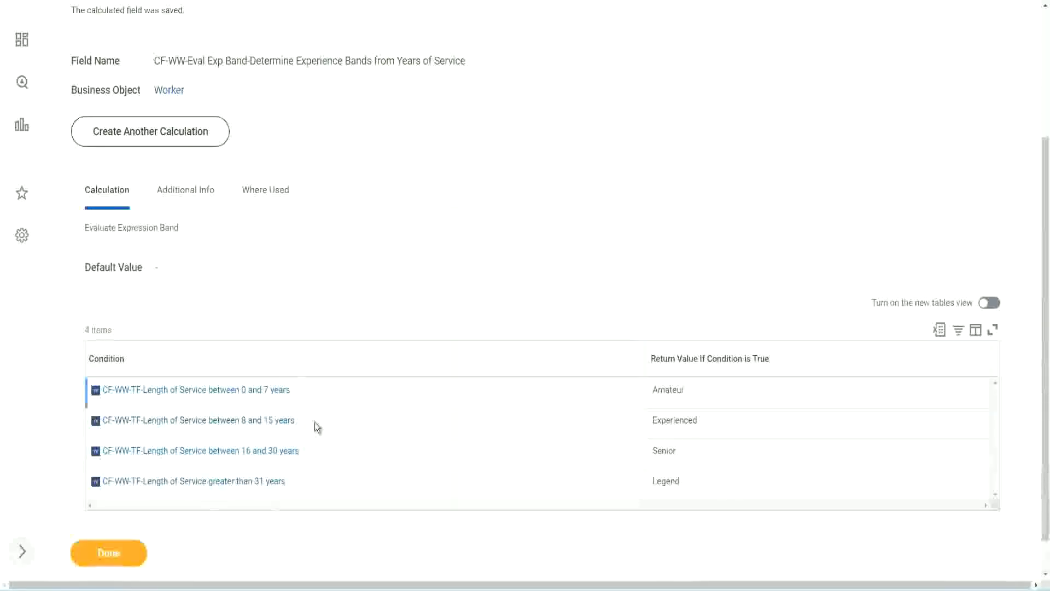
double_click(672, 389)
double_click(674, 419)
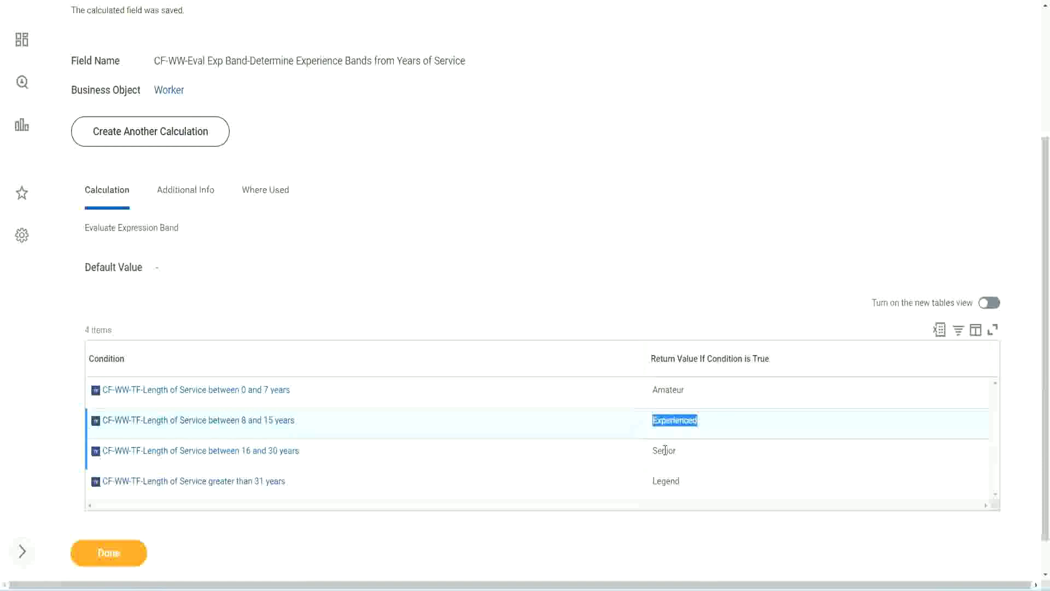
double_click(664, 449)
click(668, 478)
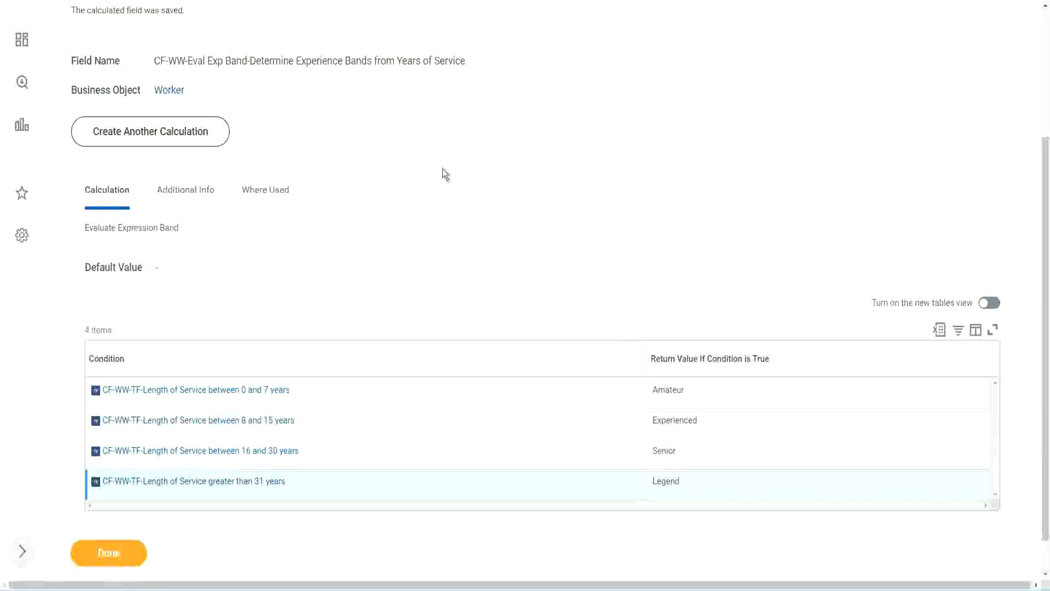
Step: Copy the name of the saved field CF-WW-Eval Exp Band-Determine Experience Bands from Years of Service
scroll(444, 174, up, 3)
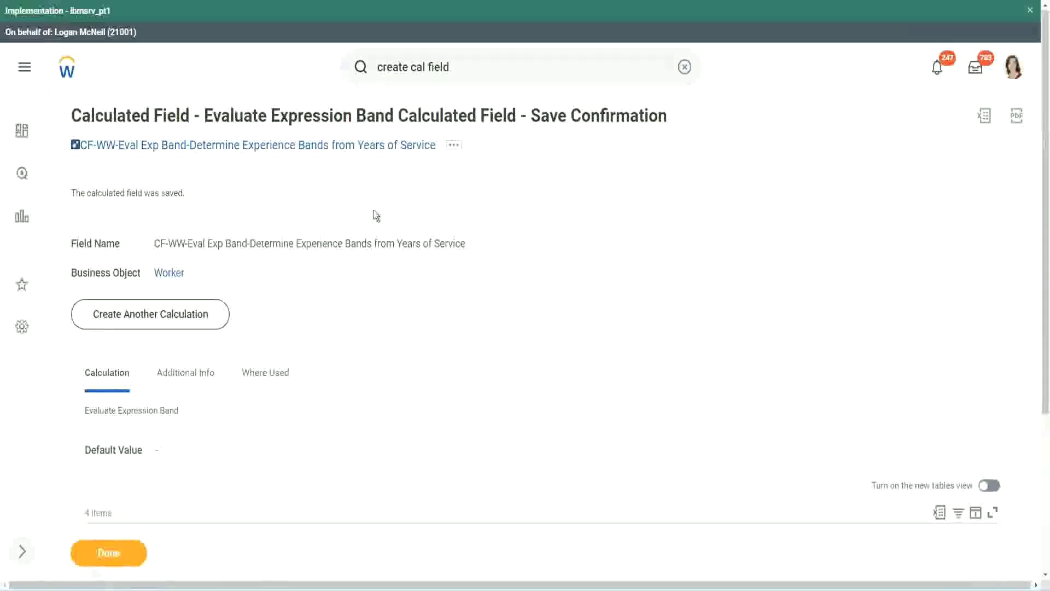
right_click(343, 147)
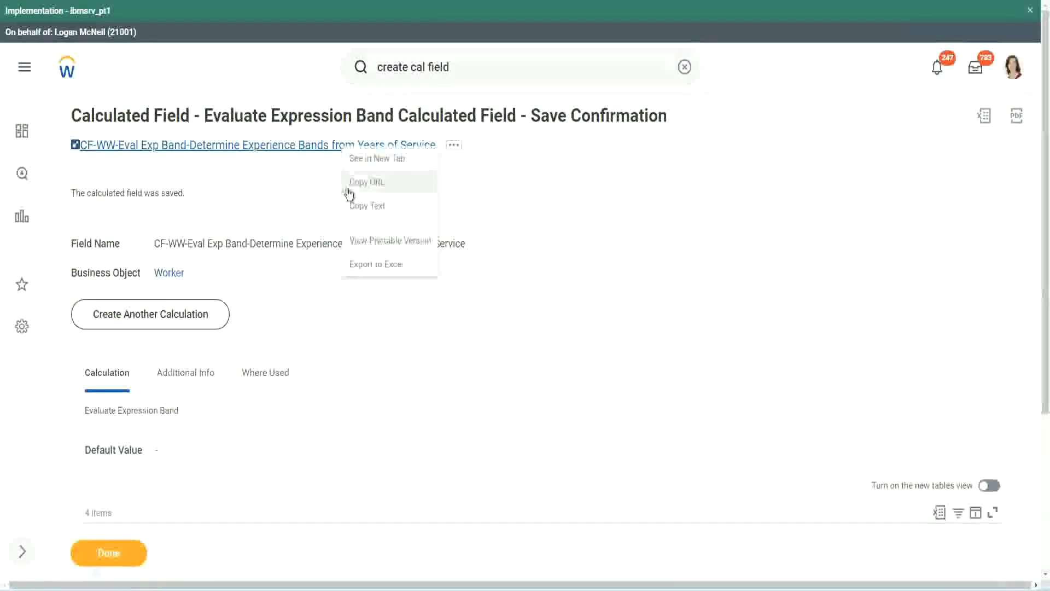
click(363, 211)
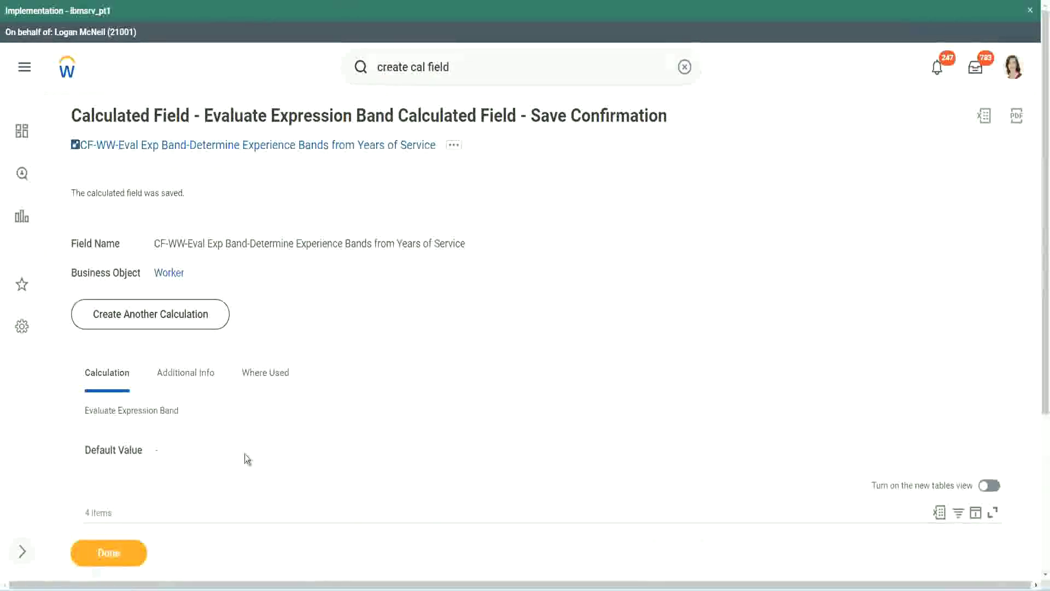
Step: Review the saved field's default value and condition table, returning to Workday from the Calculated Fields - Functions slide
scroll(347, 423, down, 3)
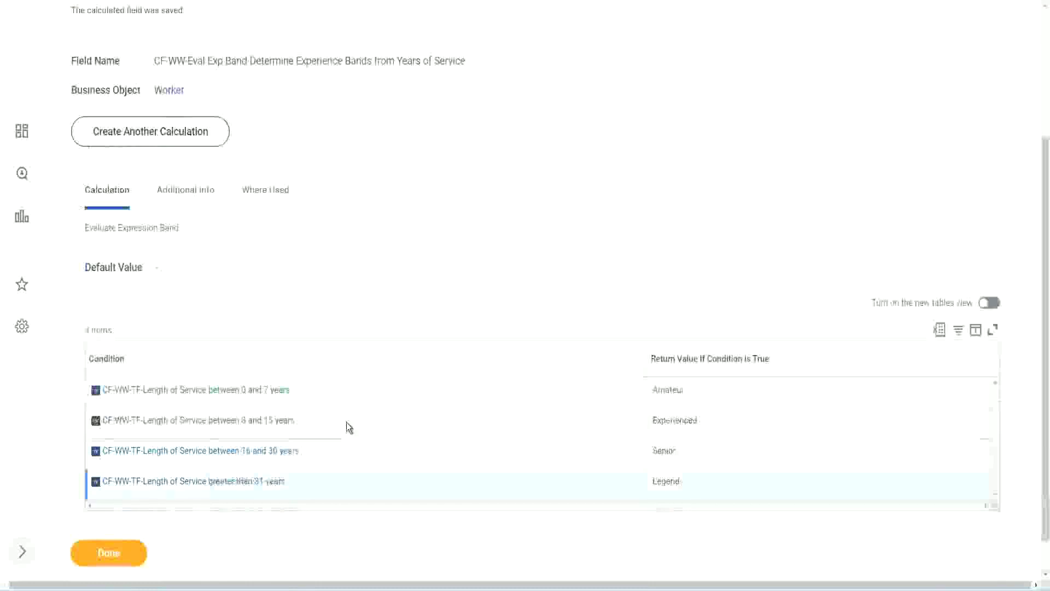
scroll(346, 422, down, 1)
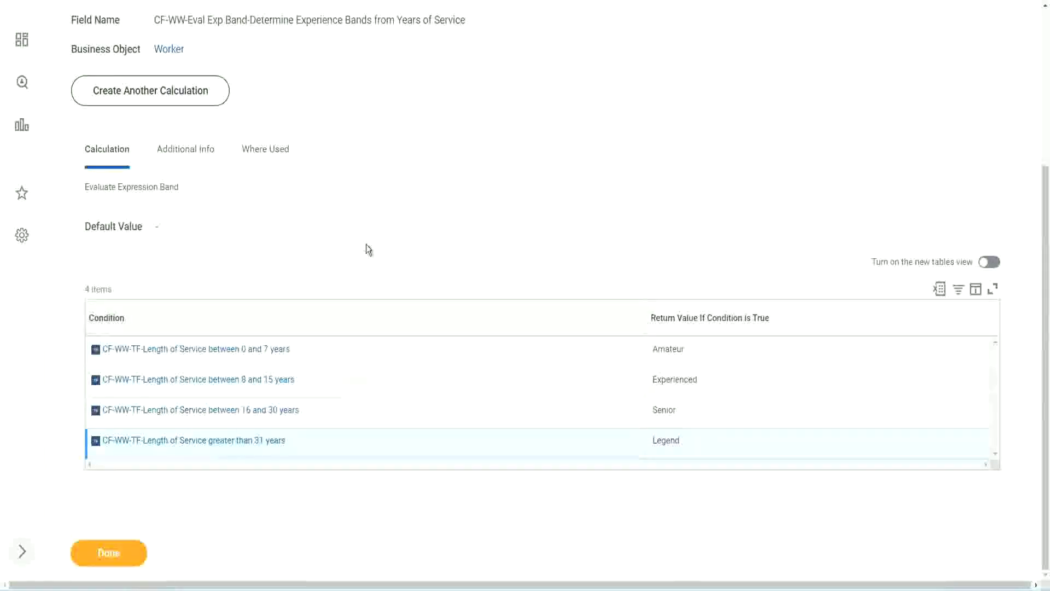
scroll(367, 248, up, 2)
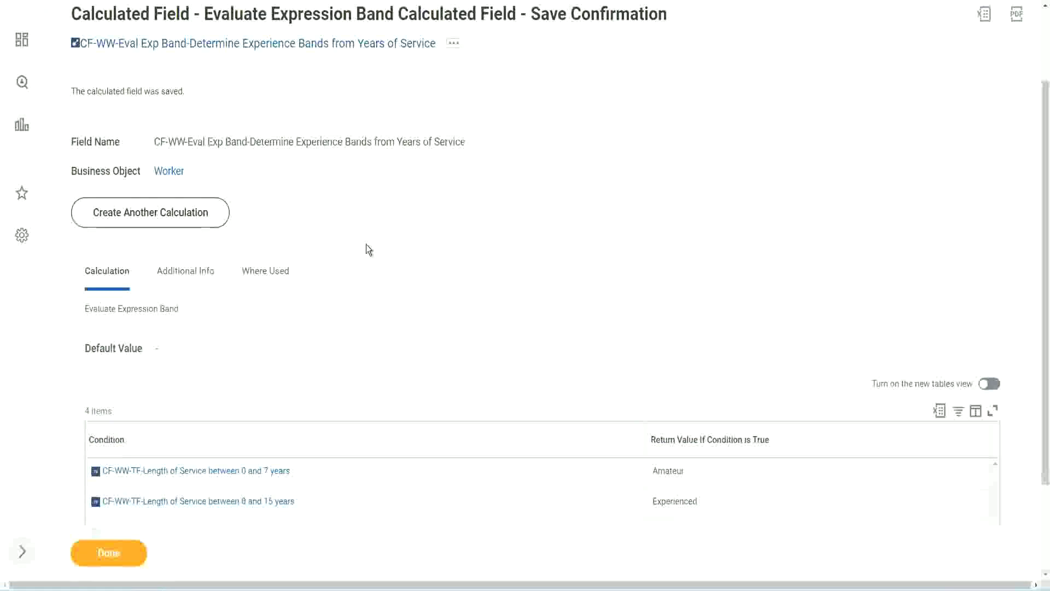
scroll(366, 244, down, 2)
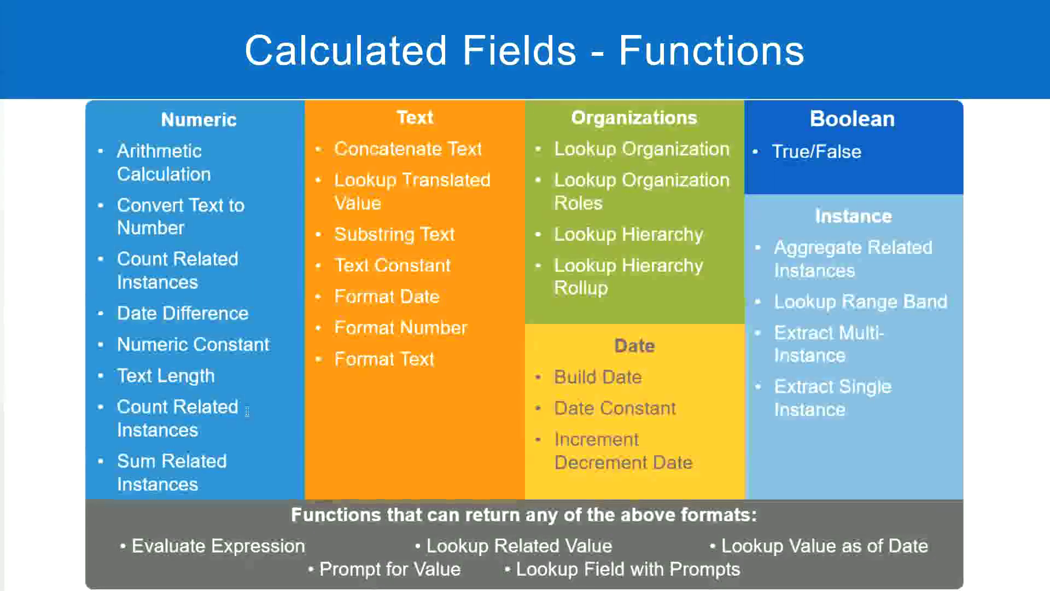
key(alt+Tab)
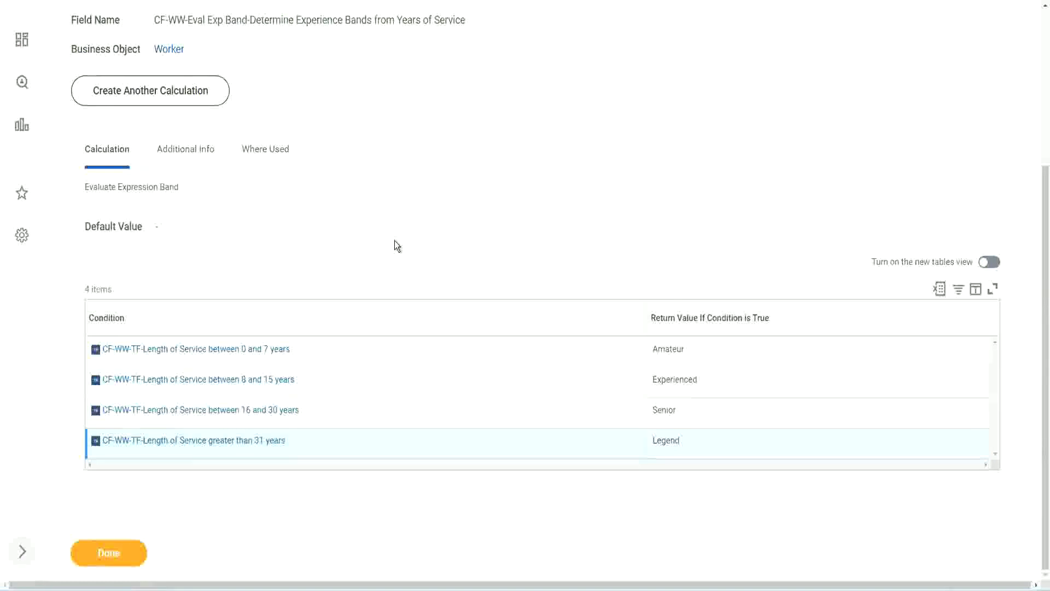
scroll(395, 241, up, 1)
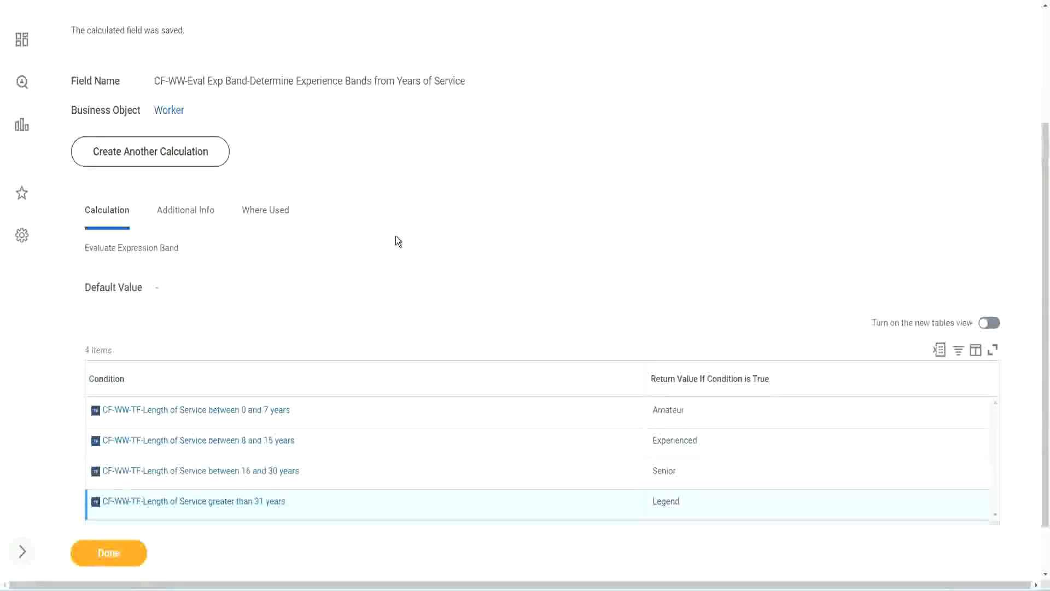
scroll(395, 238, up, 3)
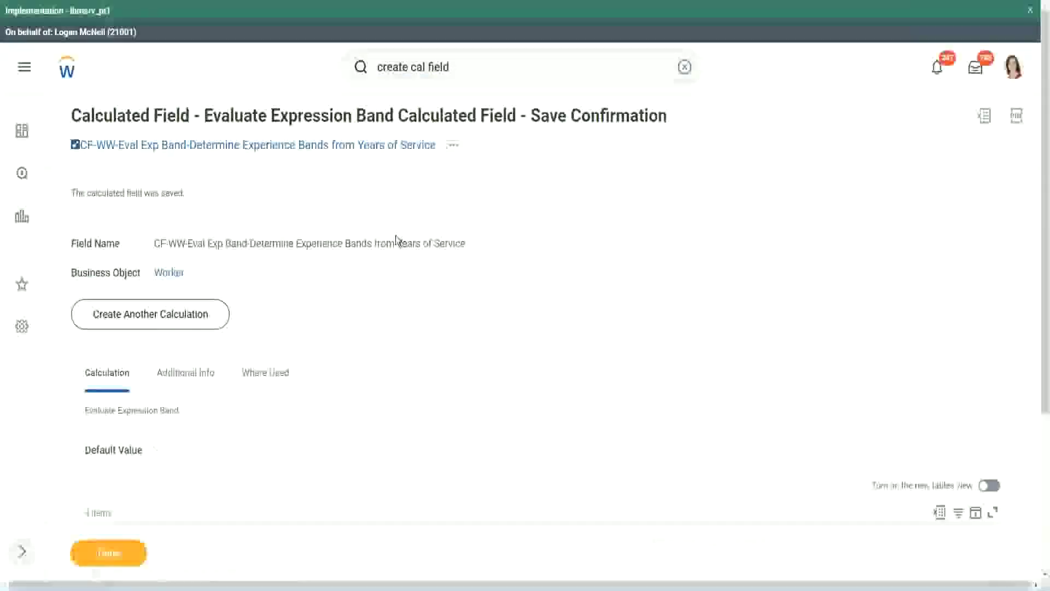
scroll(396, 240, down, 4)
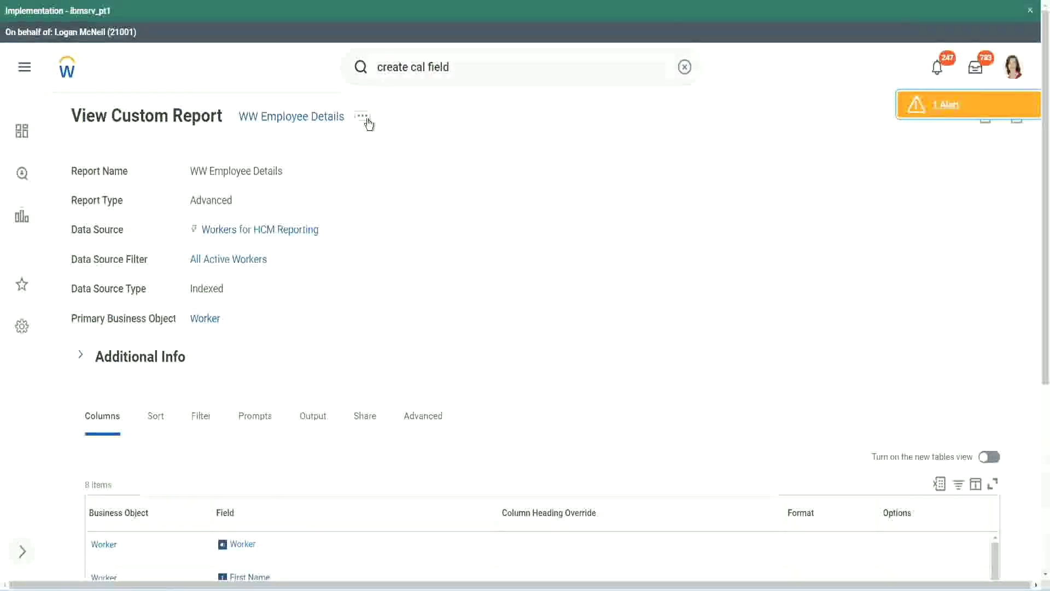
Step: Open the WW Employee Details custom report for editing
click(362, 116)
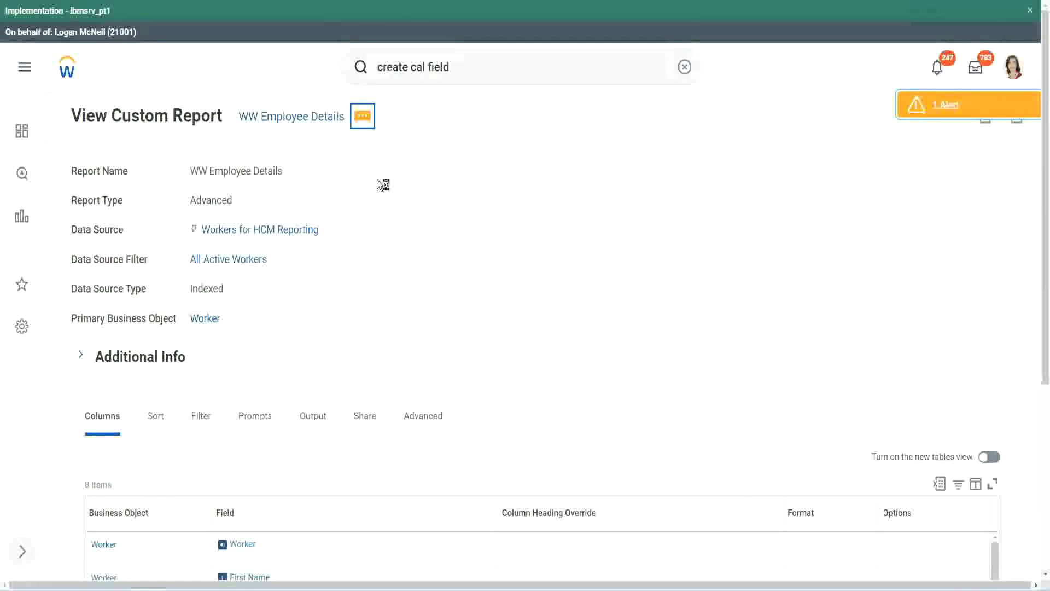
mouse_move(424, 177)
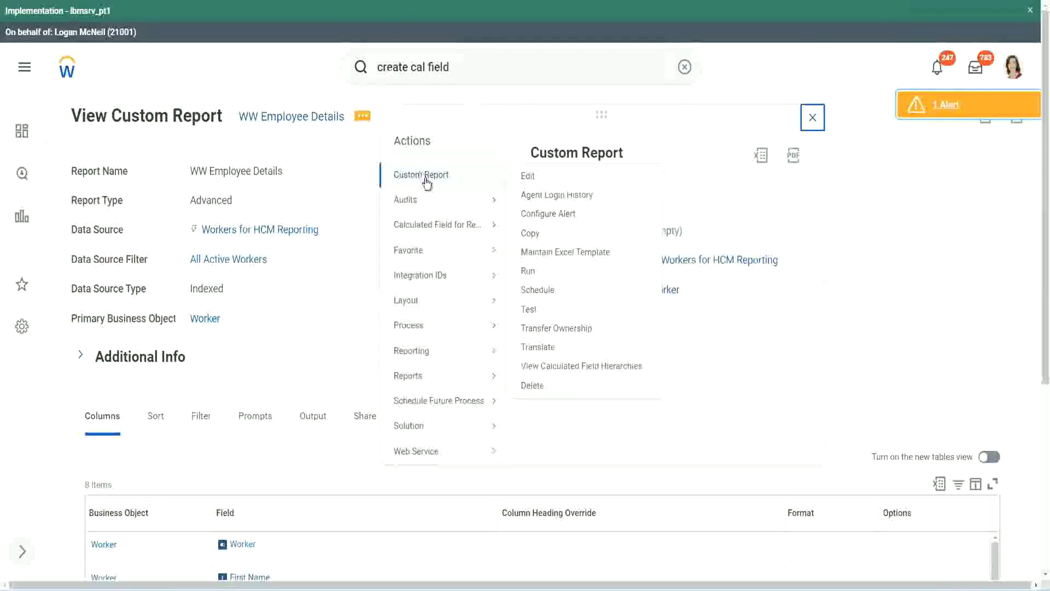
click(528, 176)
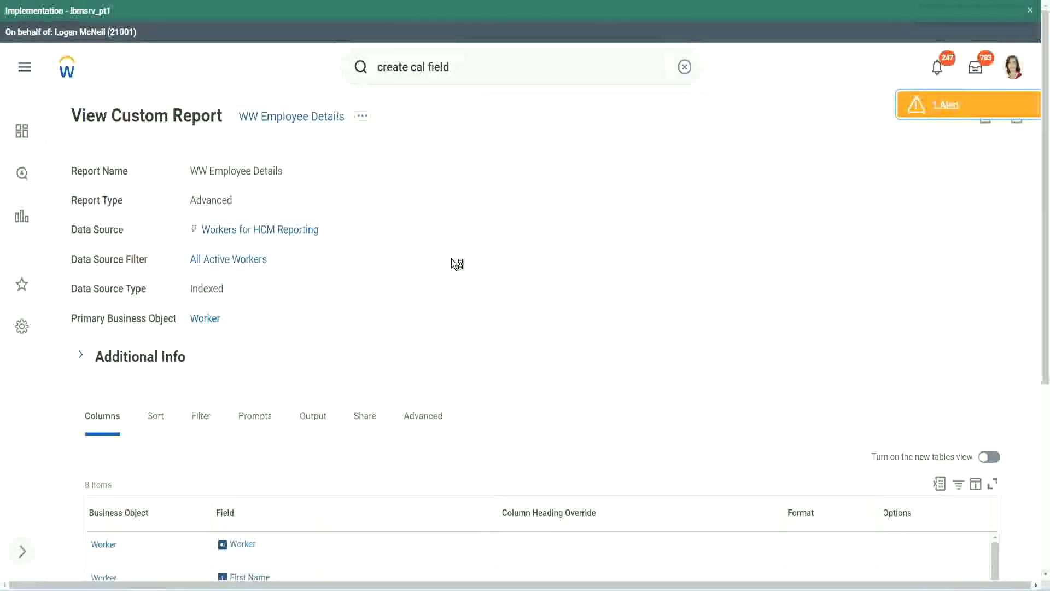
scroll(451, 258, down, 1)
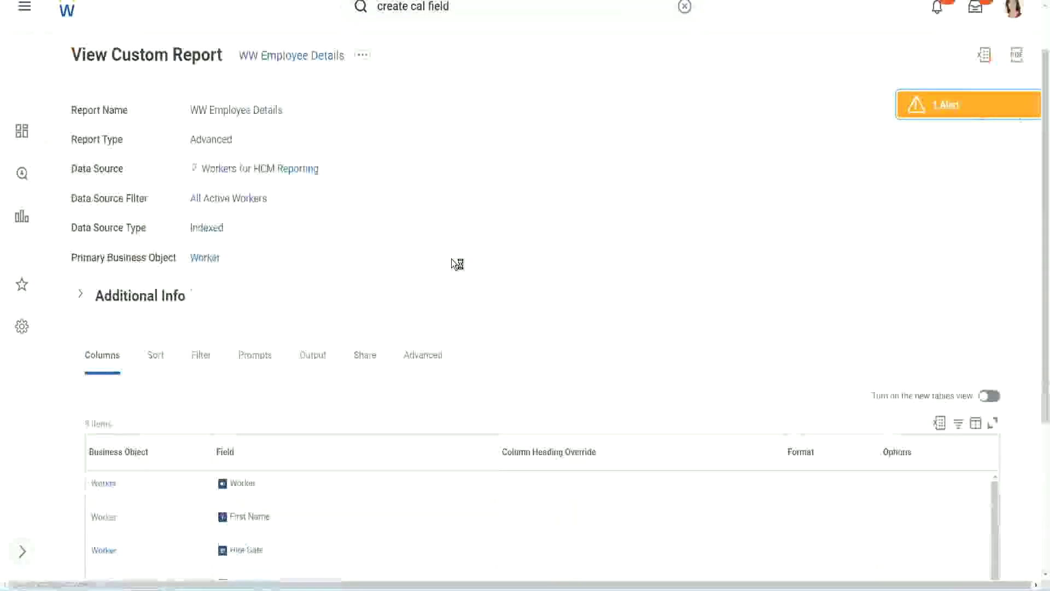
scroll(451, 258, down, 4)
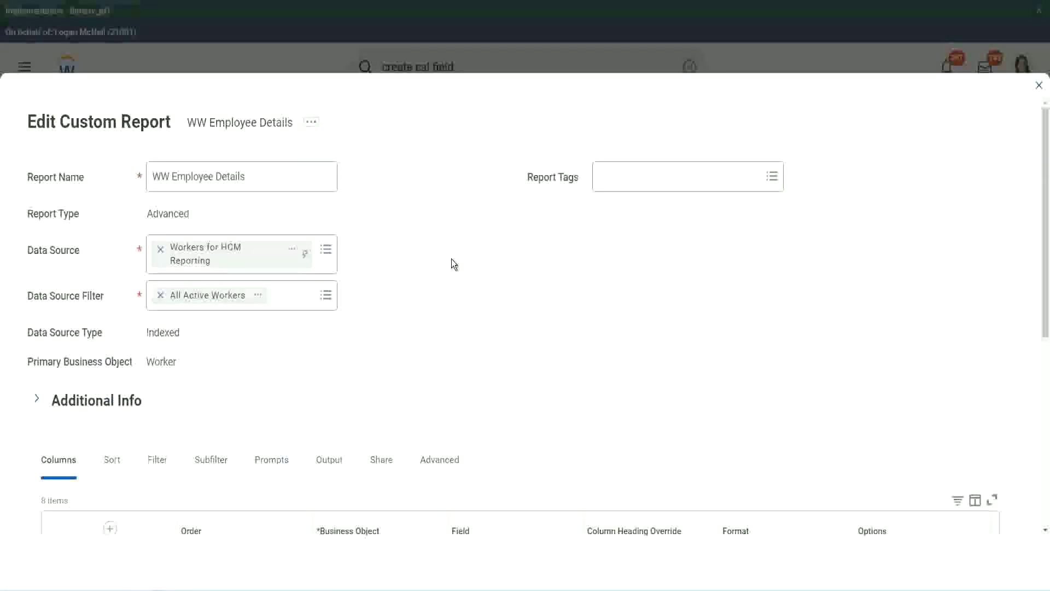
Step: Add a column row below the Experience Bands column and paste the CF-WW-Eval Exp-Derive Experience Bands from Years of Service name into its field search
scroll(451, 265, down, 8)
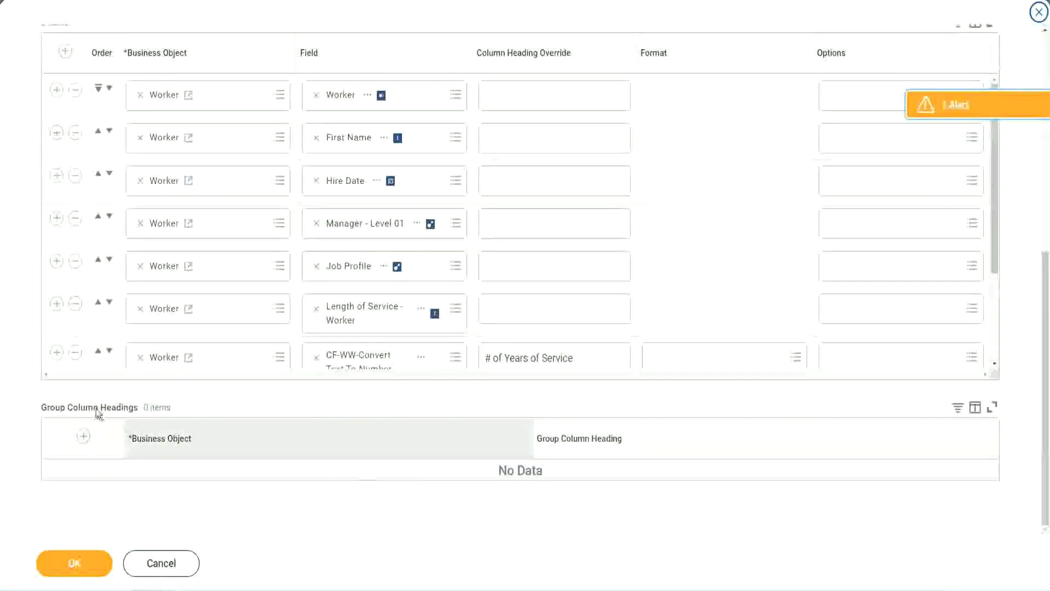
scroll(221, 268, down, 3)
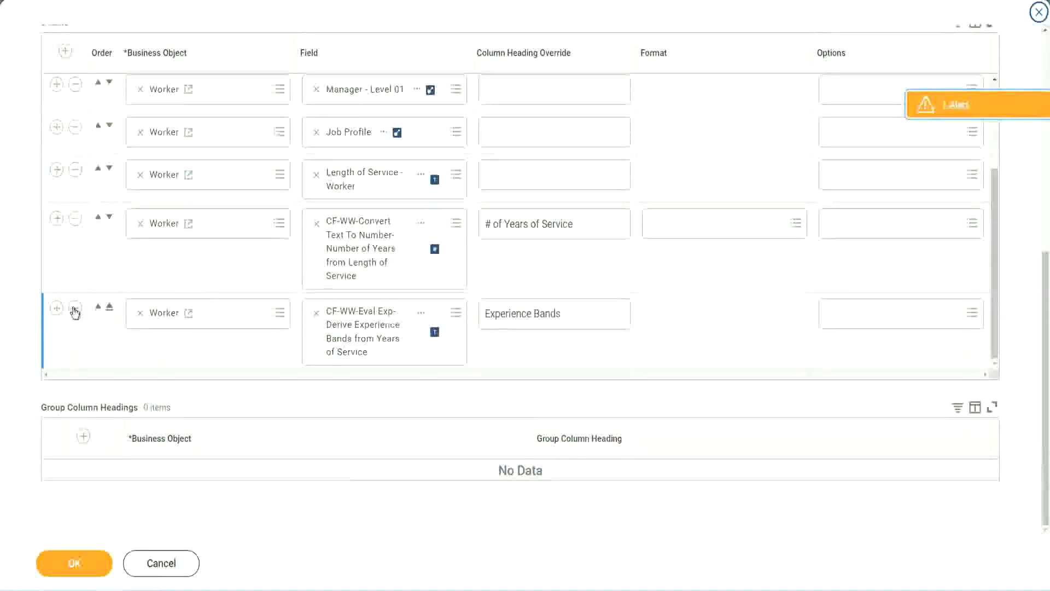
click(56, 308)
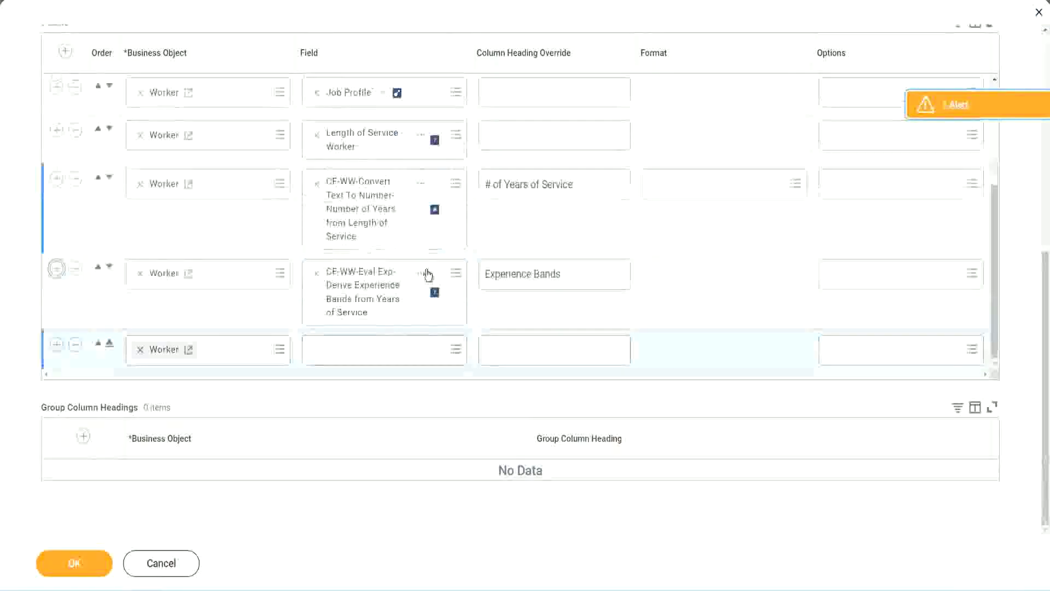
right_click(366, 296)
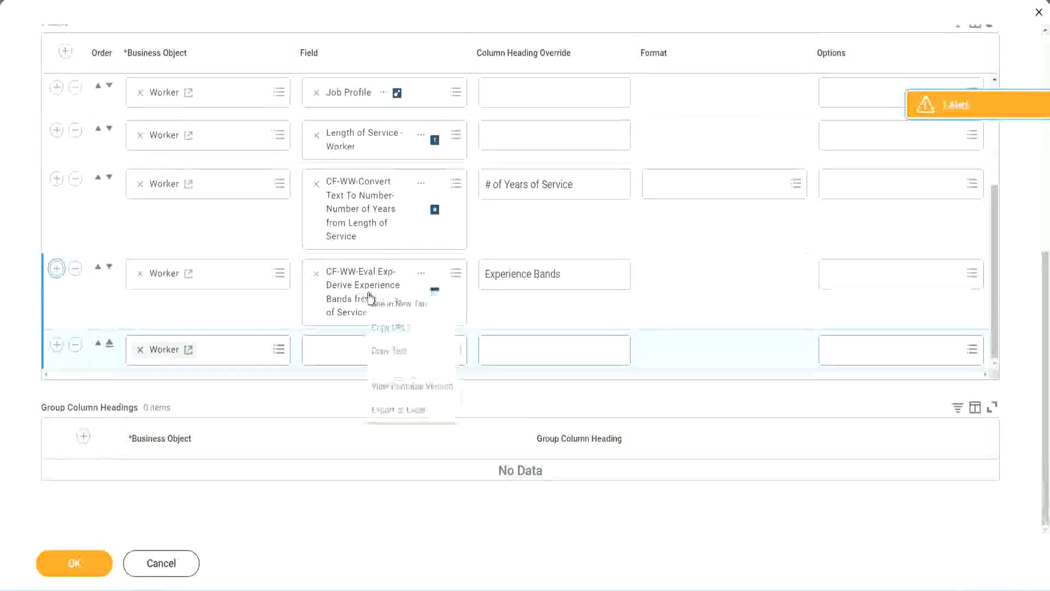
click(393, 352)
click(329, 356)
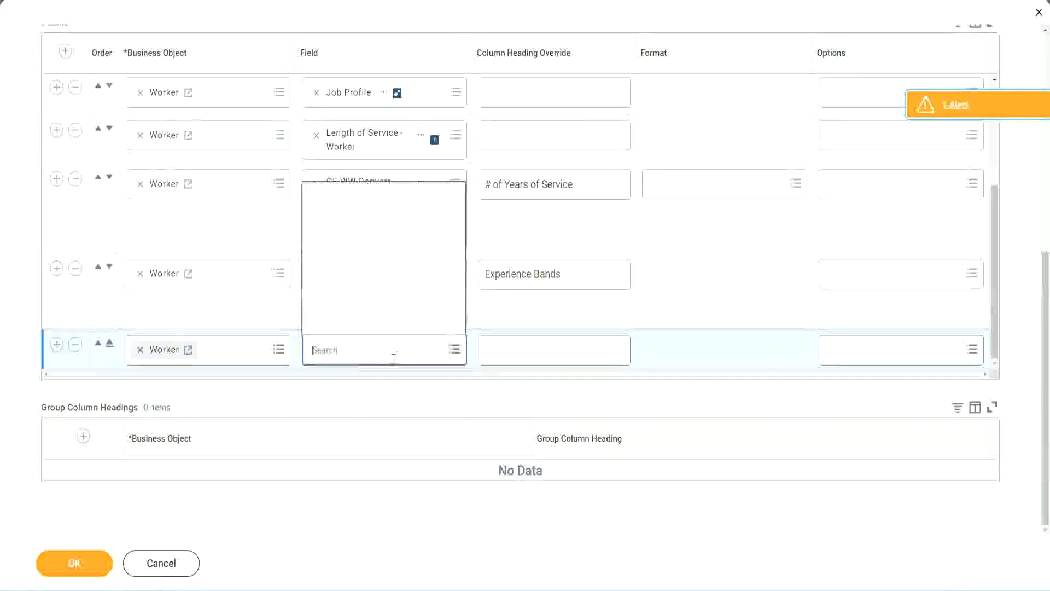
key(ctrl+v)
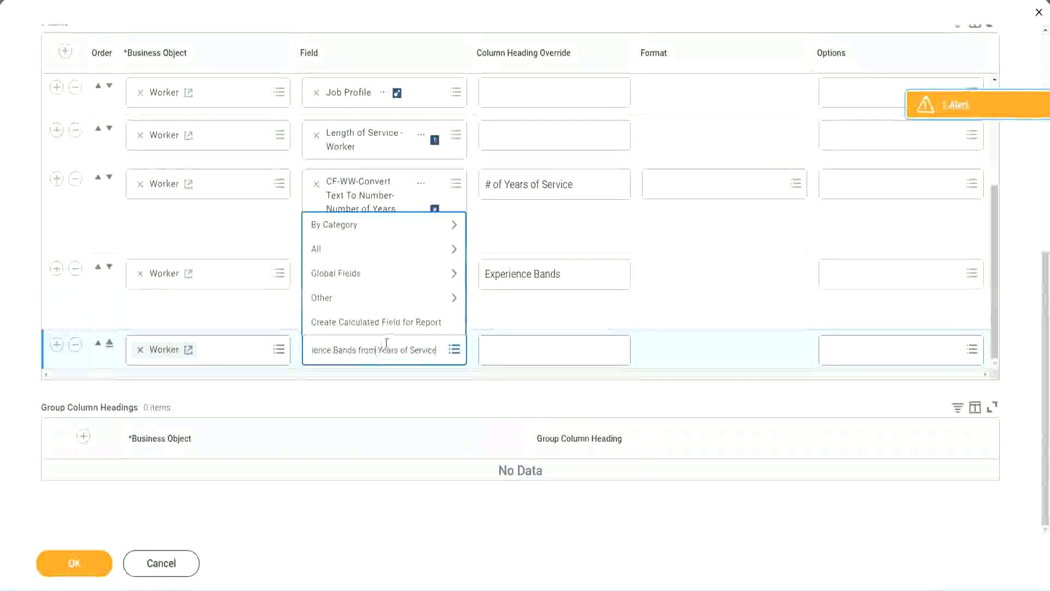
Step: Search for CF-WW-Eval Exp Band and choose CF-WW-Eval Exp Band-Determine Experience Bands from Years of Service as the new column's field
drag(316, 342, 267, 347)
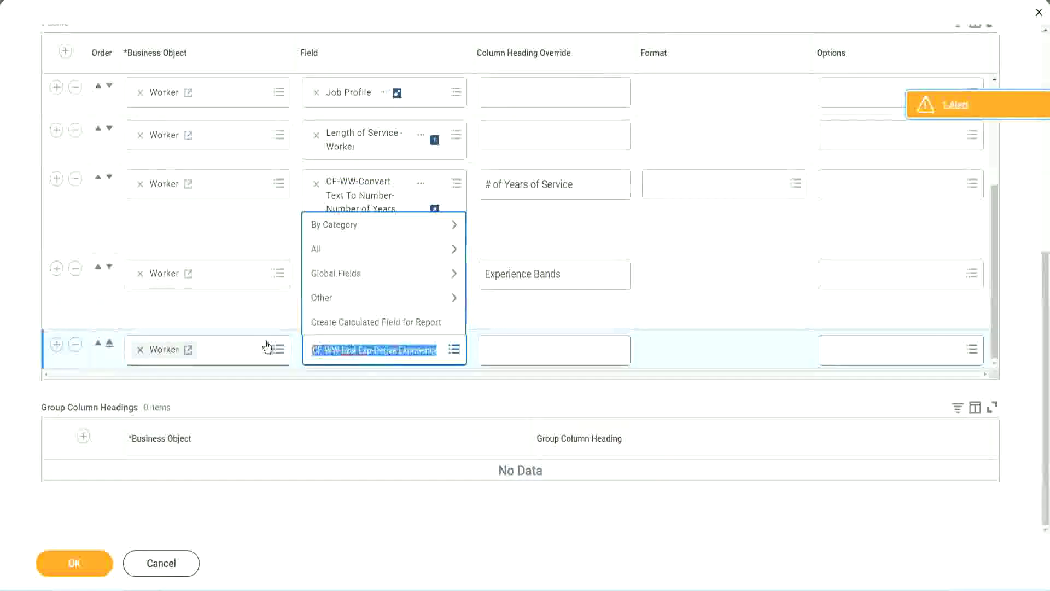
click(392, 359)
key(BackSpace)
text(Band)
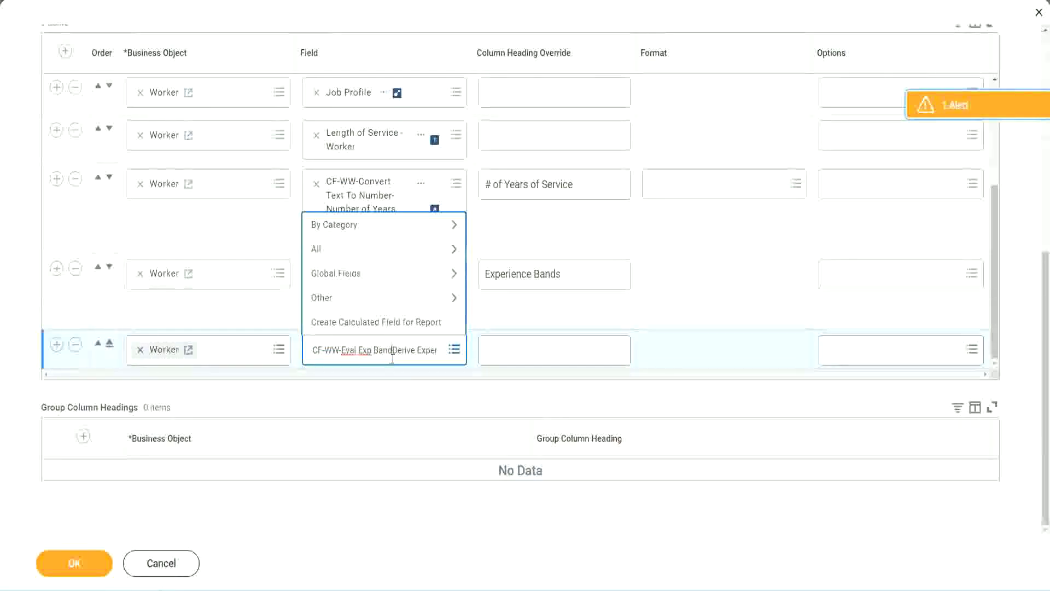
key(Delete)
key(Delete)
key(Delete)
key(Delete)
key(Delete)
key(Delete)
key(Delete)
key(Delete)
key(Delete)
key(Delete)
key(Delete)
key(Delete)
key(Delete)
key(Delete)
key(Delete)
key(Delete)
key(Delete)
key(Return)
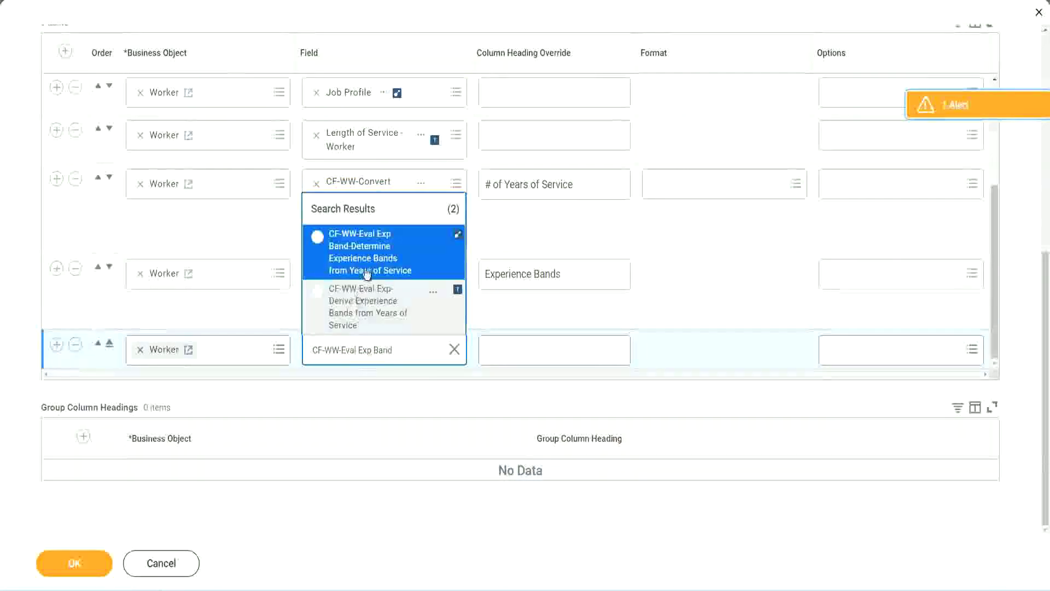
click(383, 259)
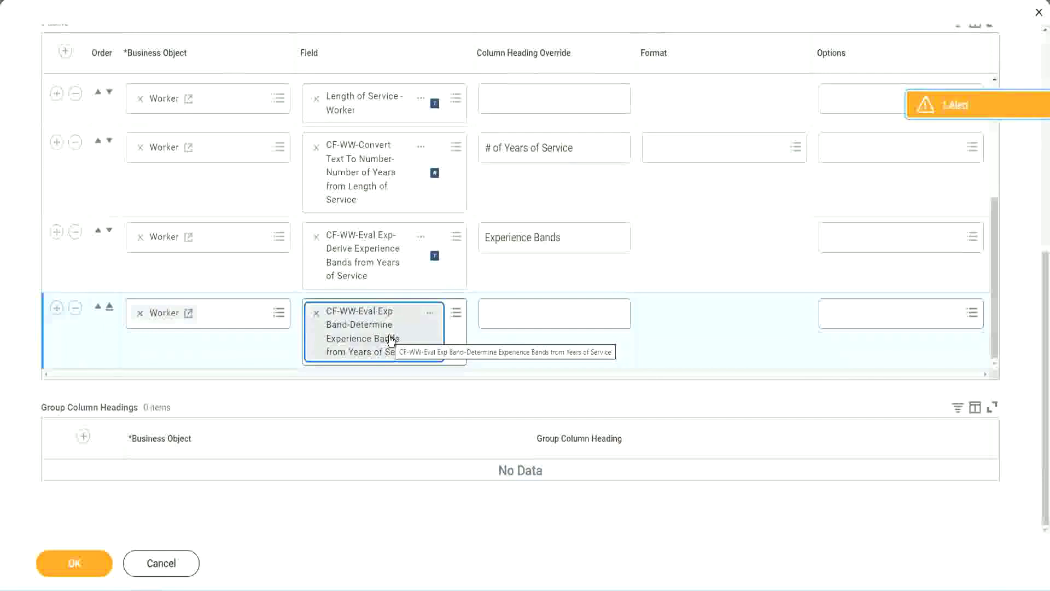
Step: Set the new column's heading override to Experience Bands (Eval Exp Bands) and submit the report changes
triple_click(578, 238)
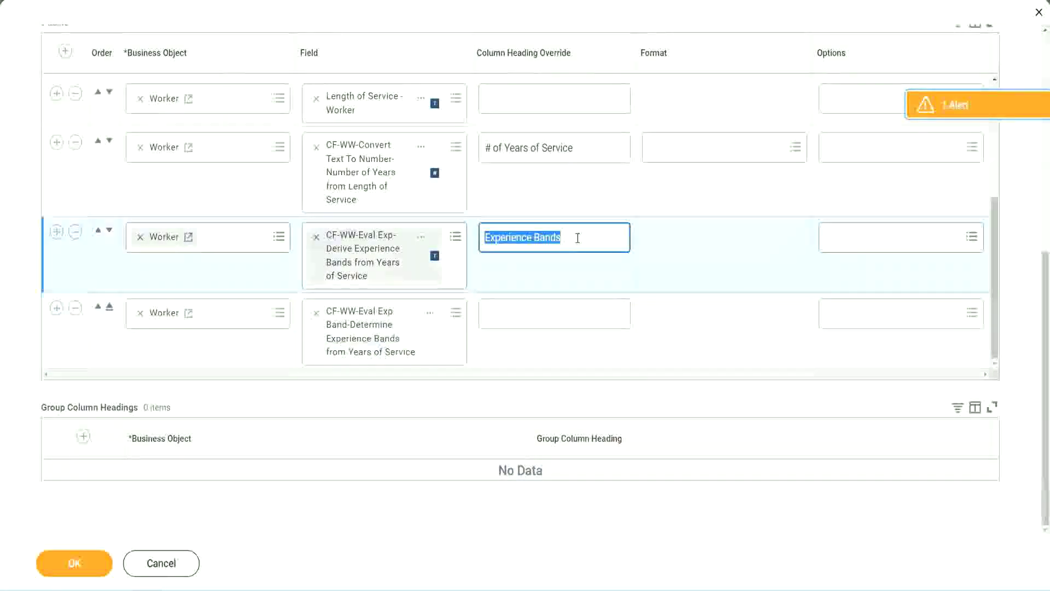
click(510, 313)
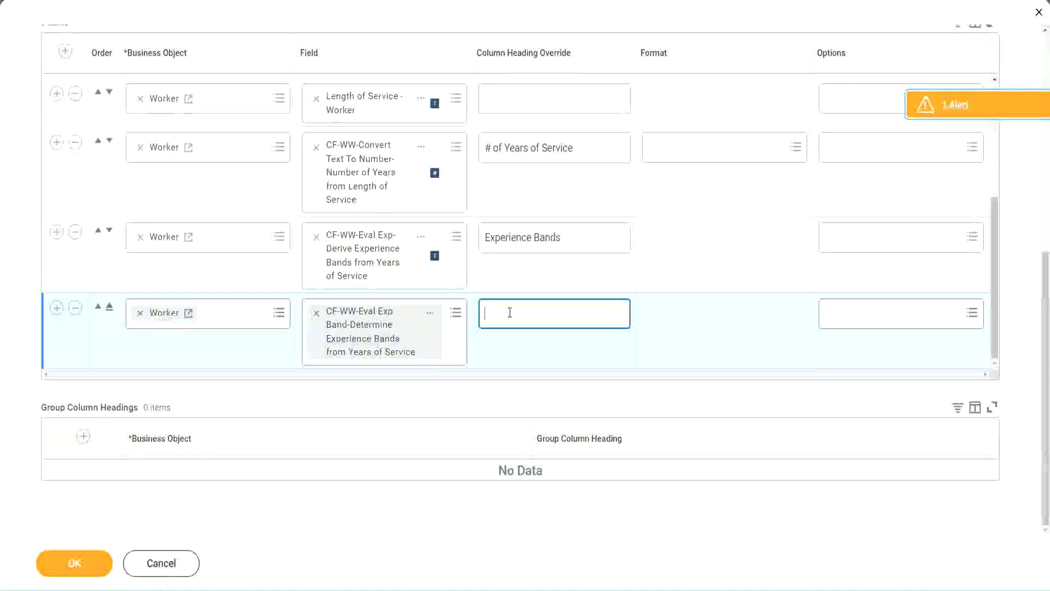
key(ctrl+v)
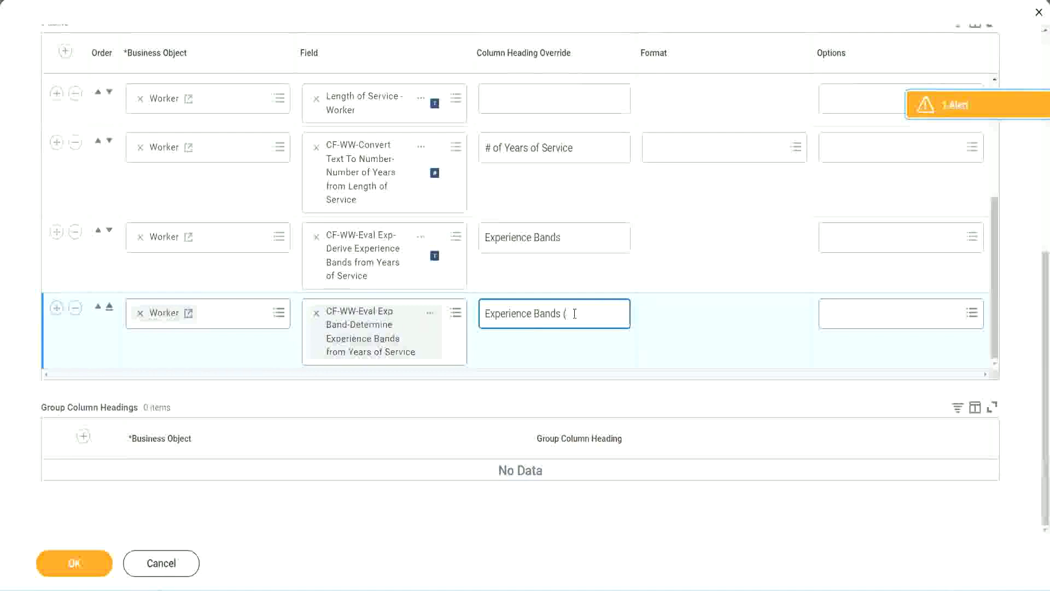
text(val E)
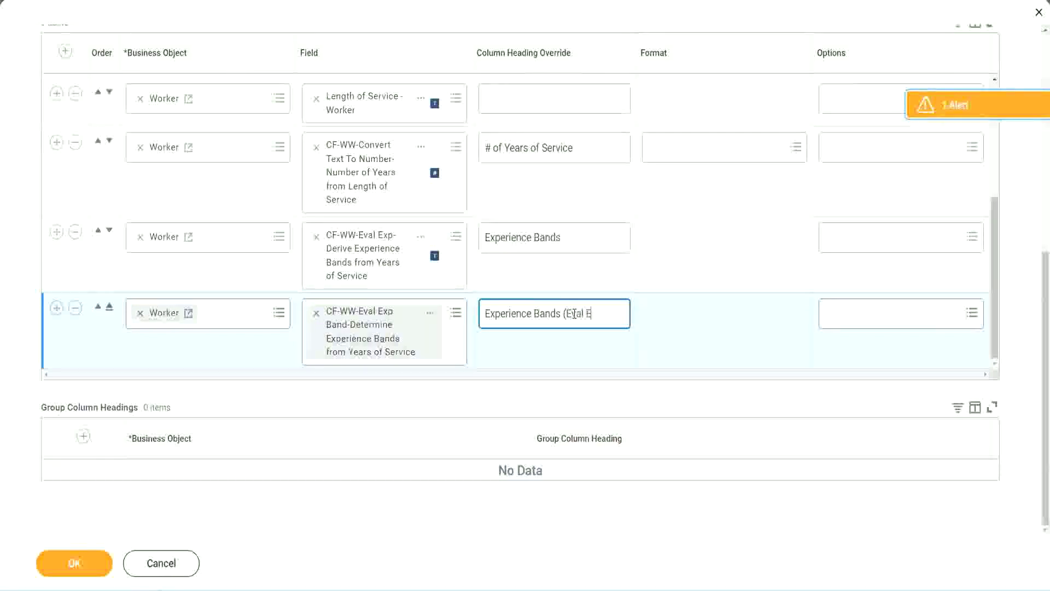
text(xp Bands))
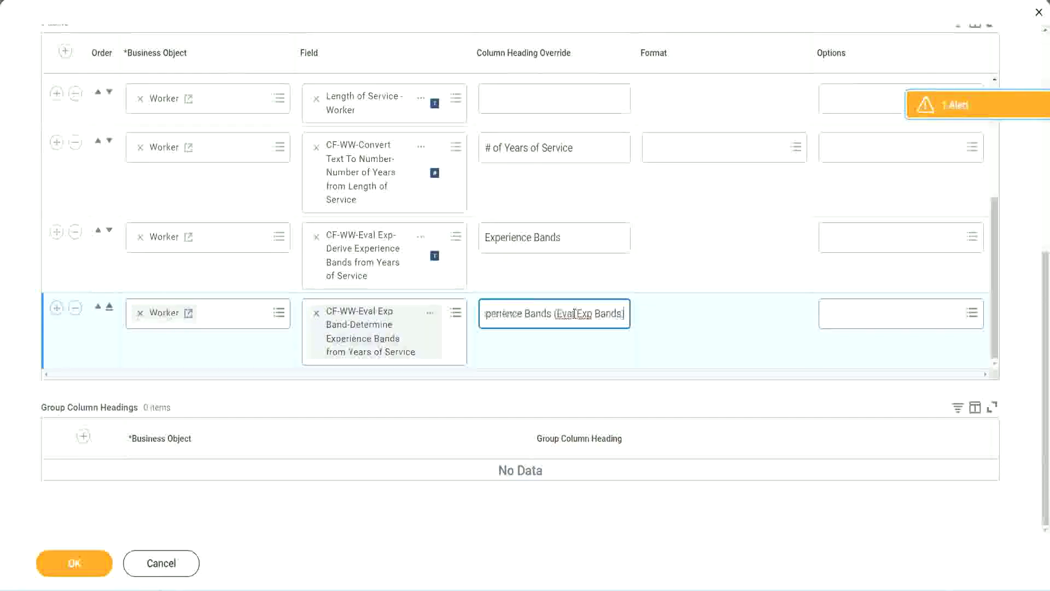
key(ctrl+Left)
key(ctrl+shift+Left)
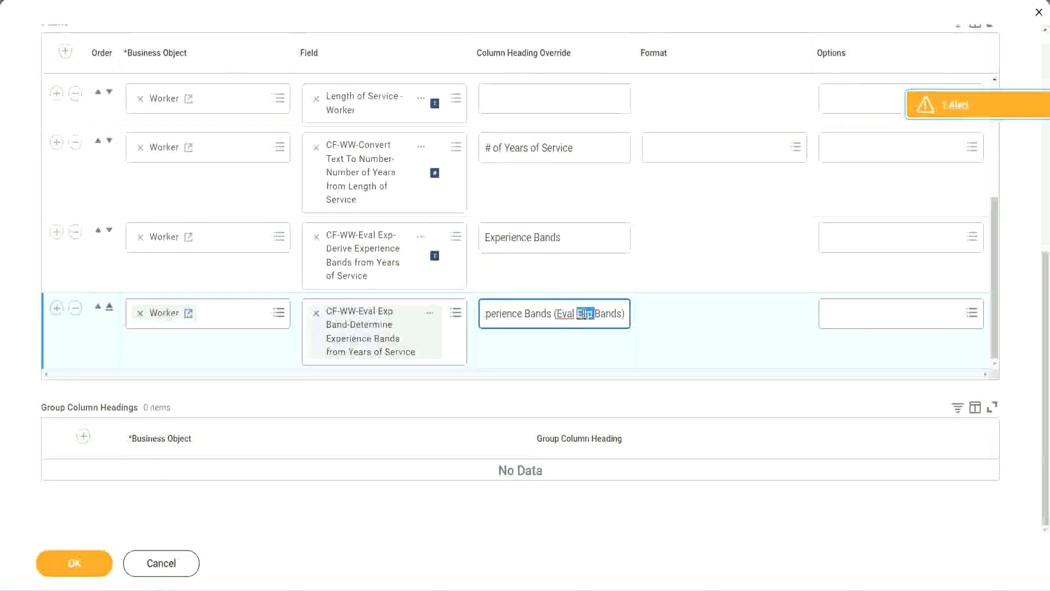
click(605, 309)
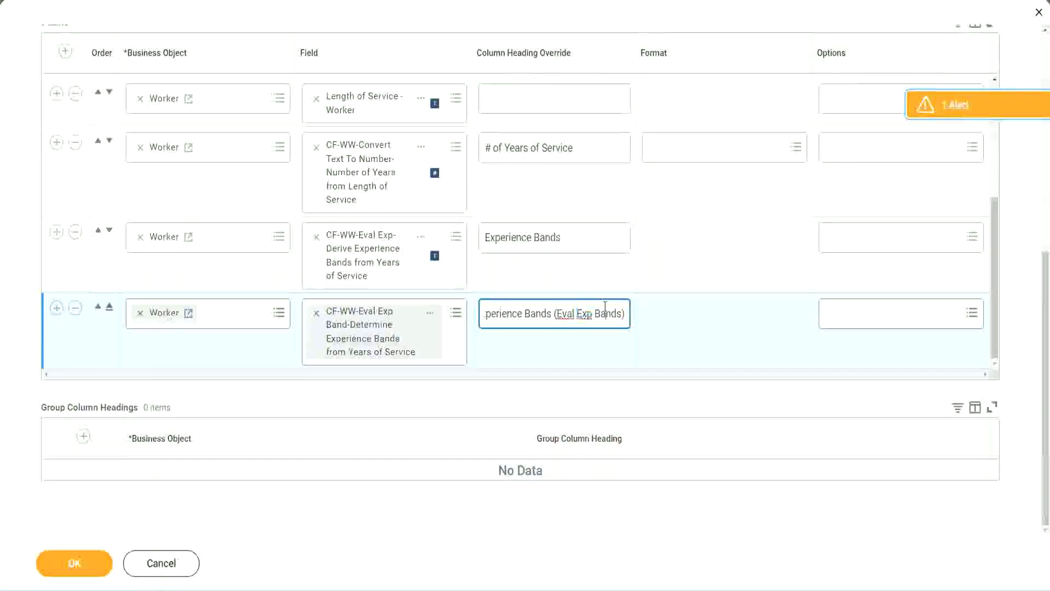
click(80, 565)
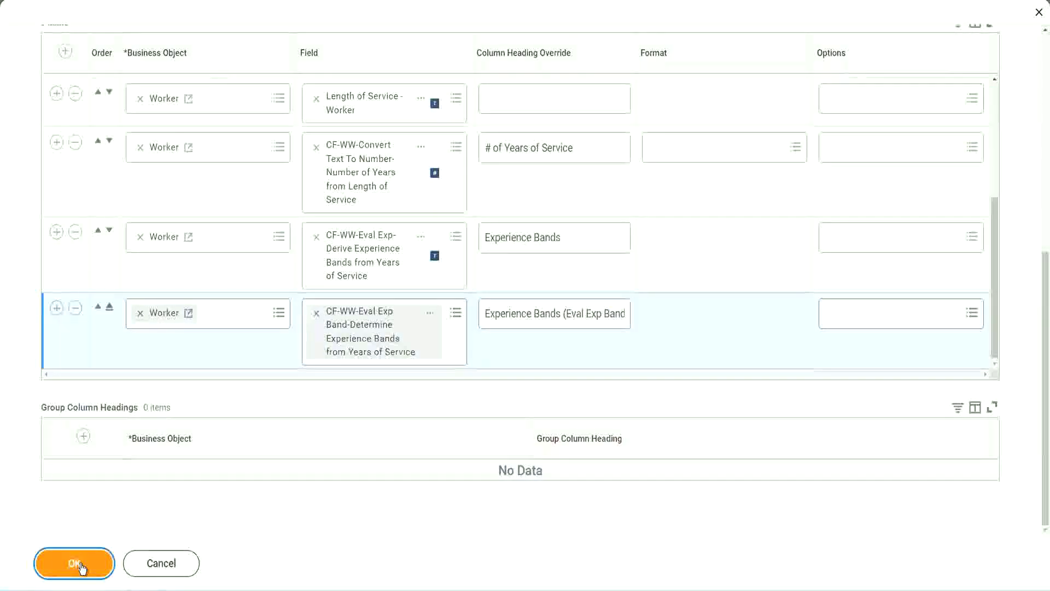